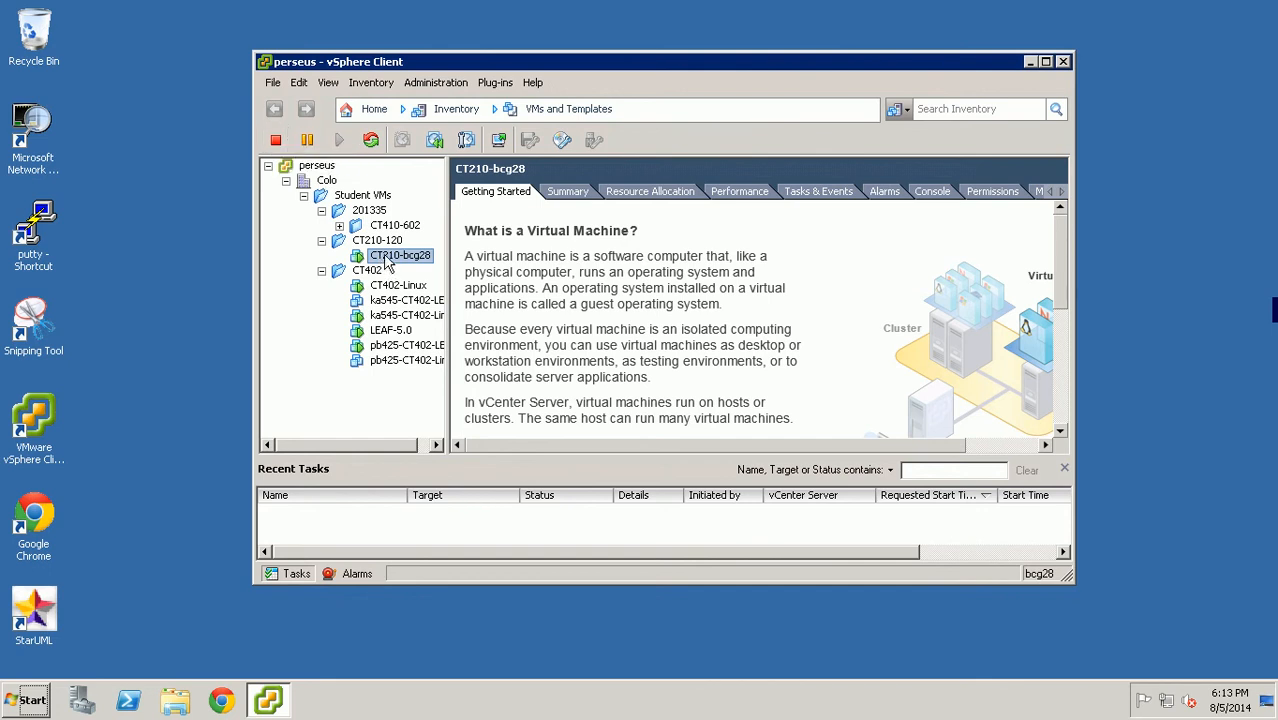
- Launch the virtual machine console for CT210-bcg28 from the toolbar
click(498, 140)
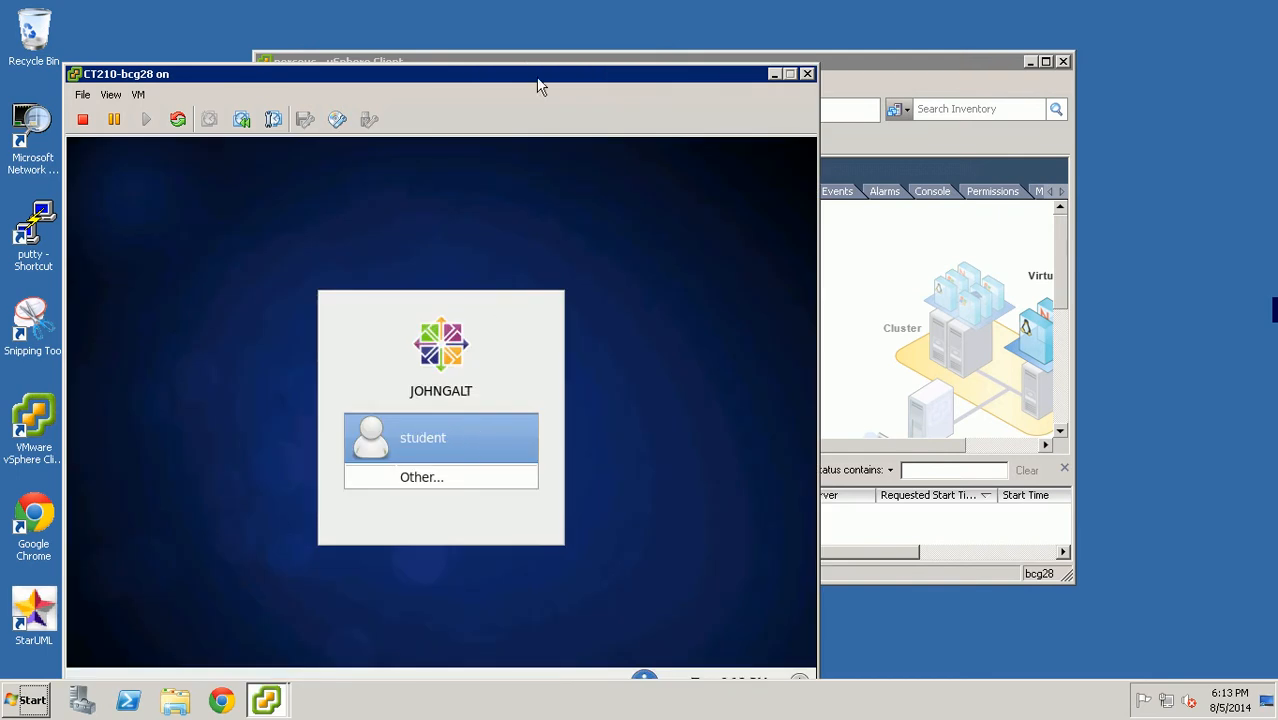
- Log in to the CentOS console as the student account with its password
drag(542, 78, 606, 24)
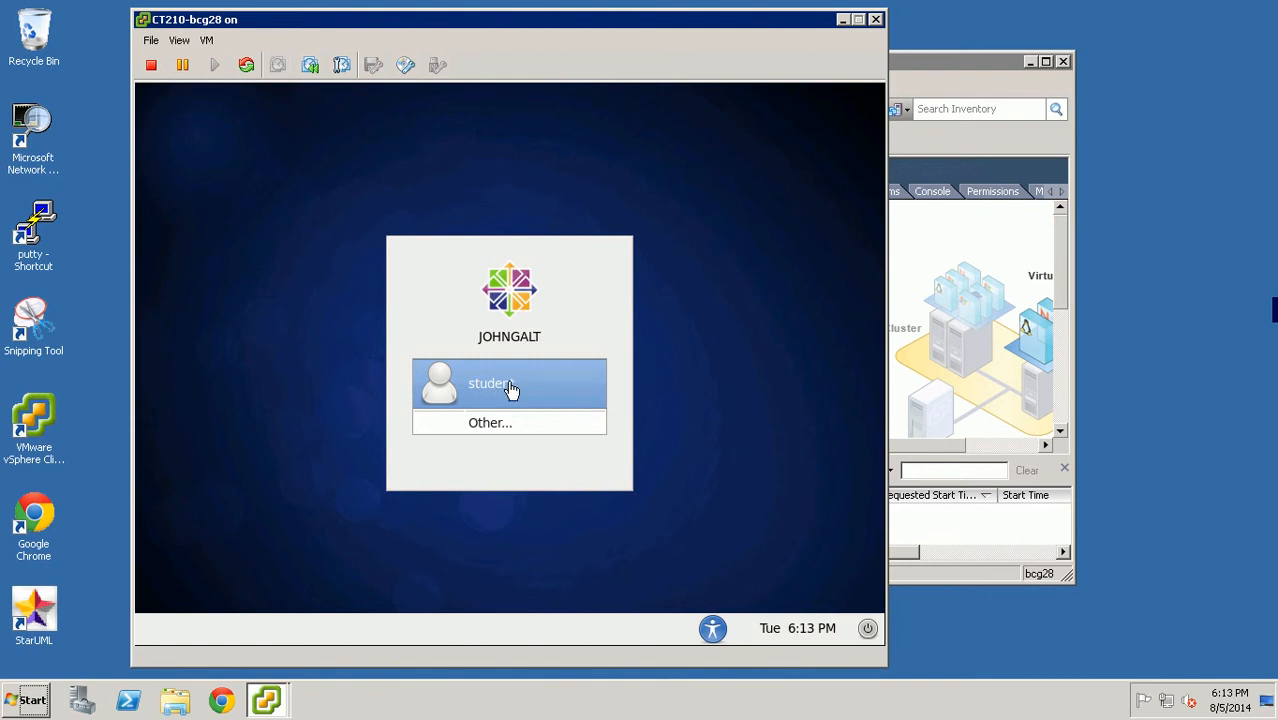
click(510, 389)
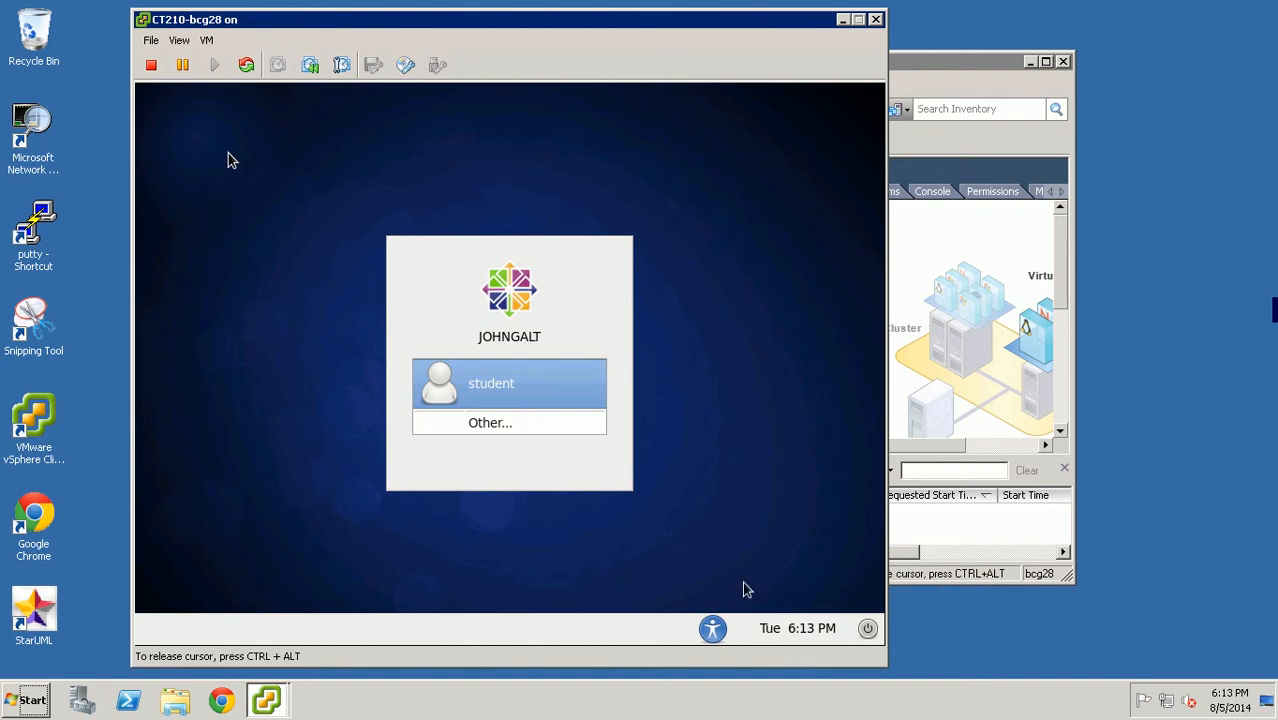
click(512, 385)
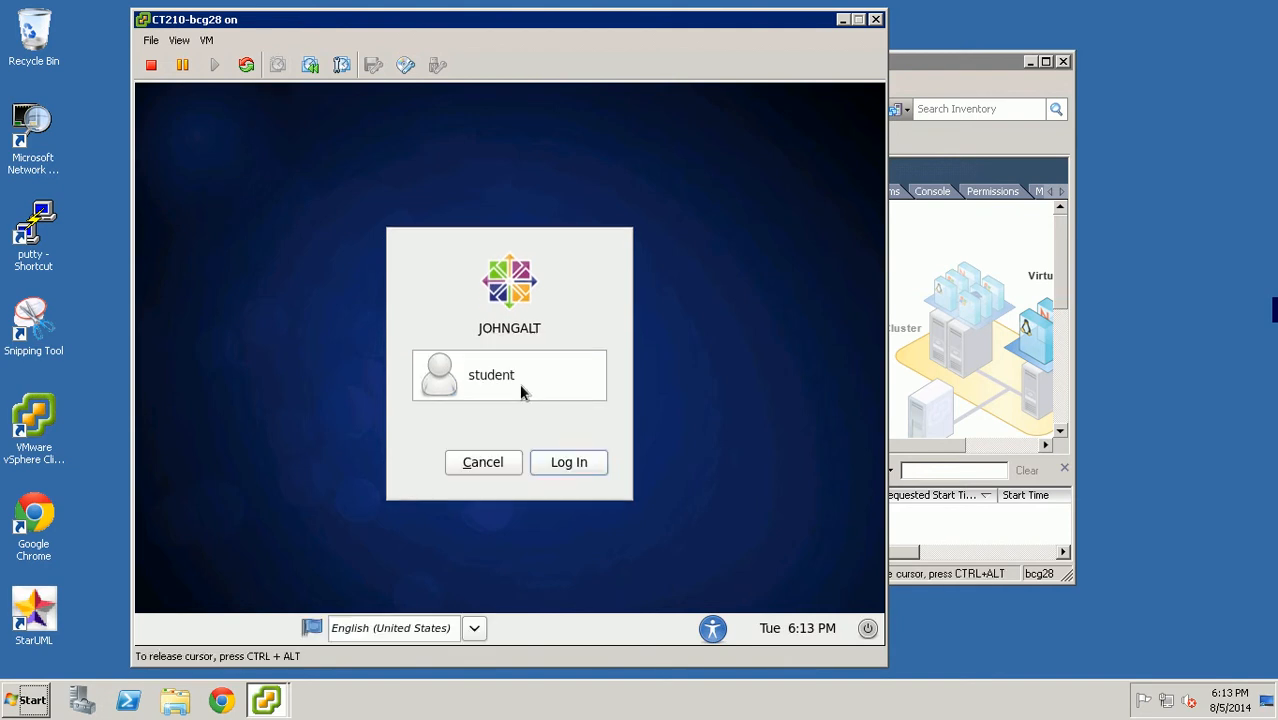
text(*******)
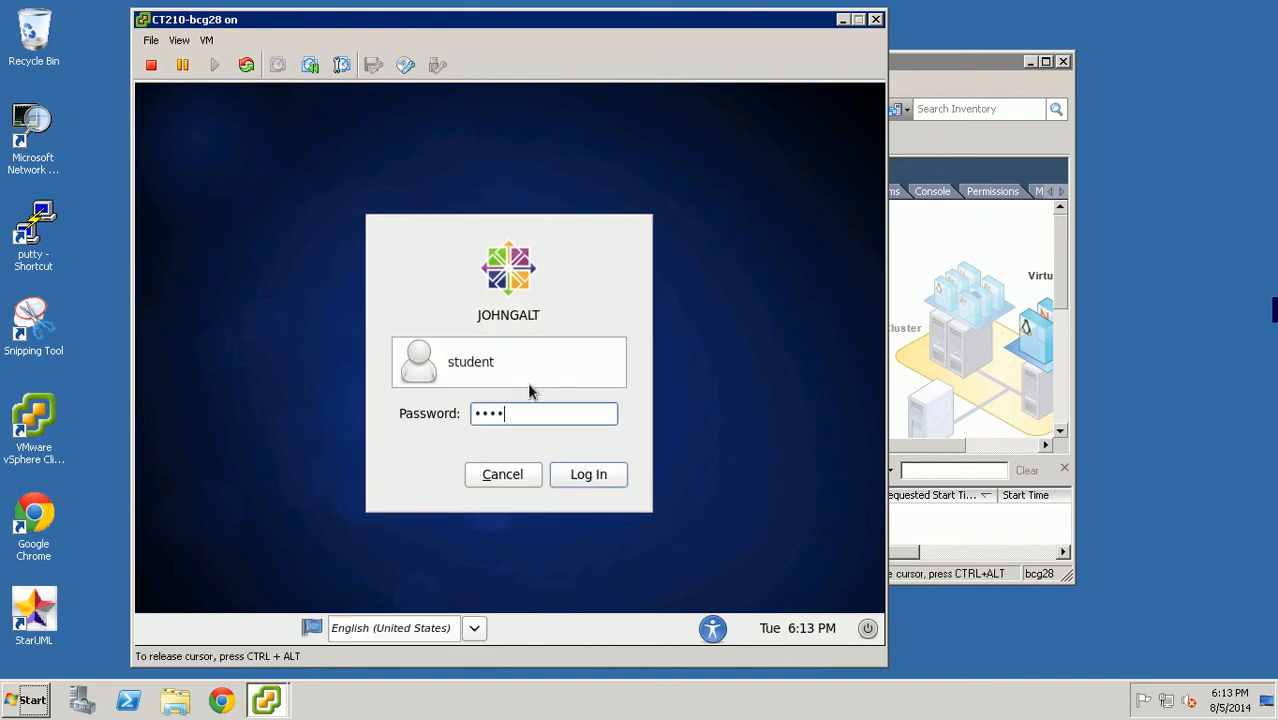
key(Return)
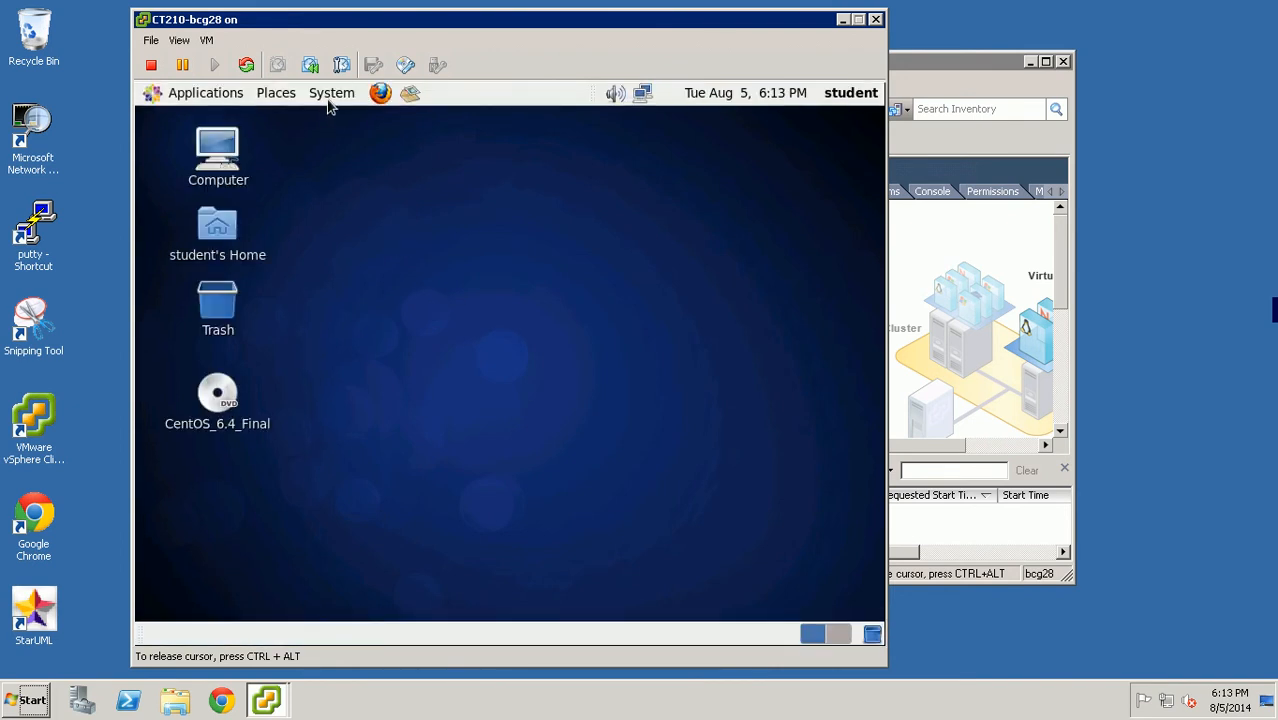
- Open the System eth0 connection for editing in Network Connections
click(331, 93)
mouse_move(371, 115)
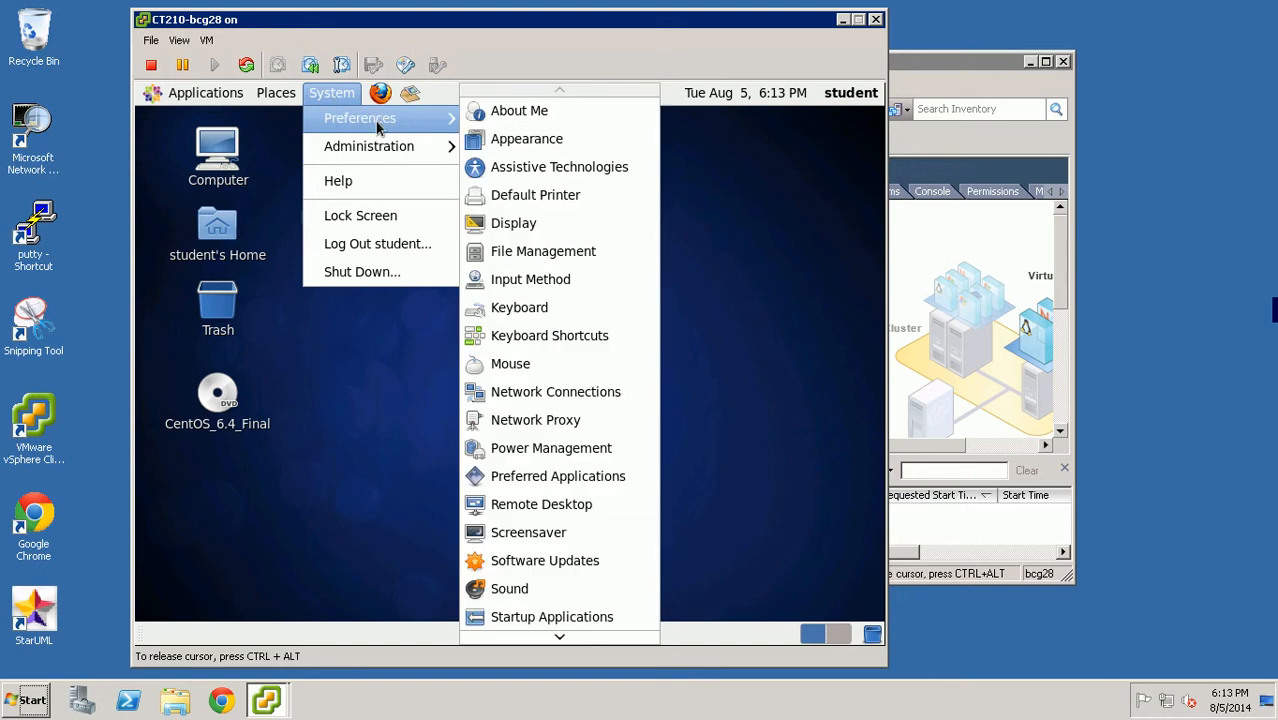
click(550, 393)
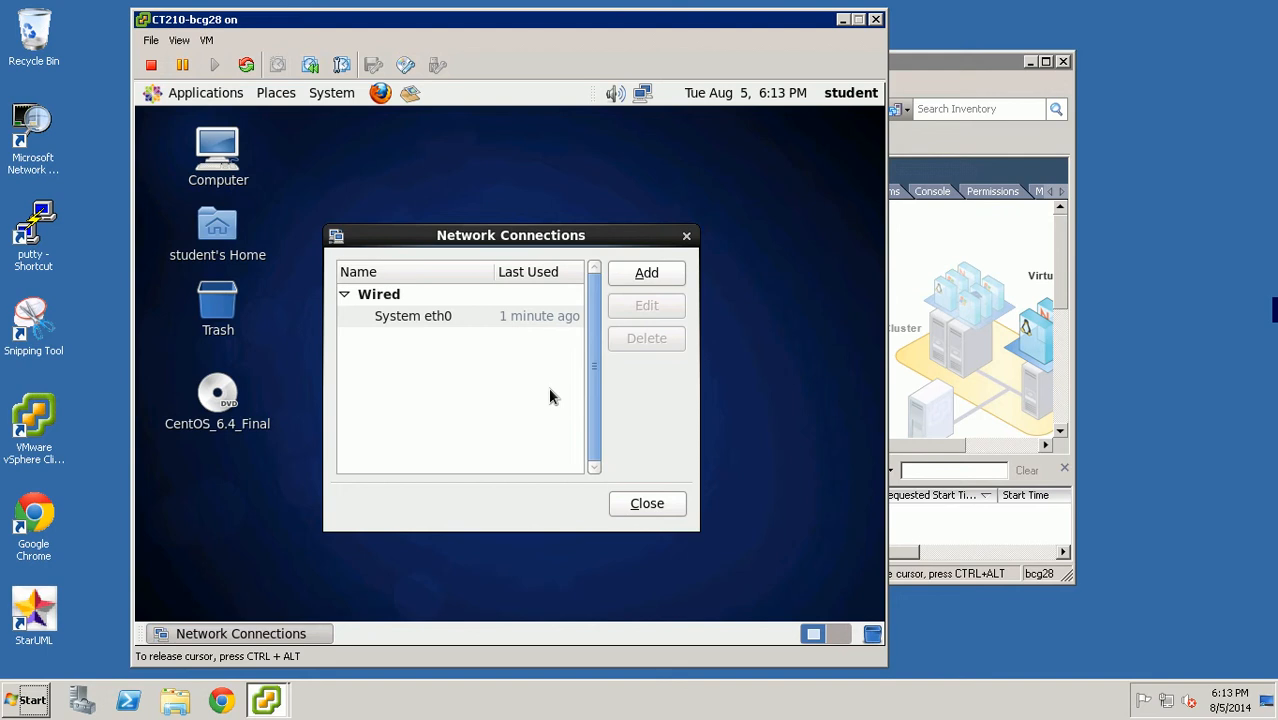
click(411, 316)
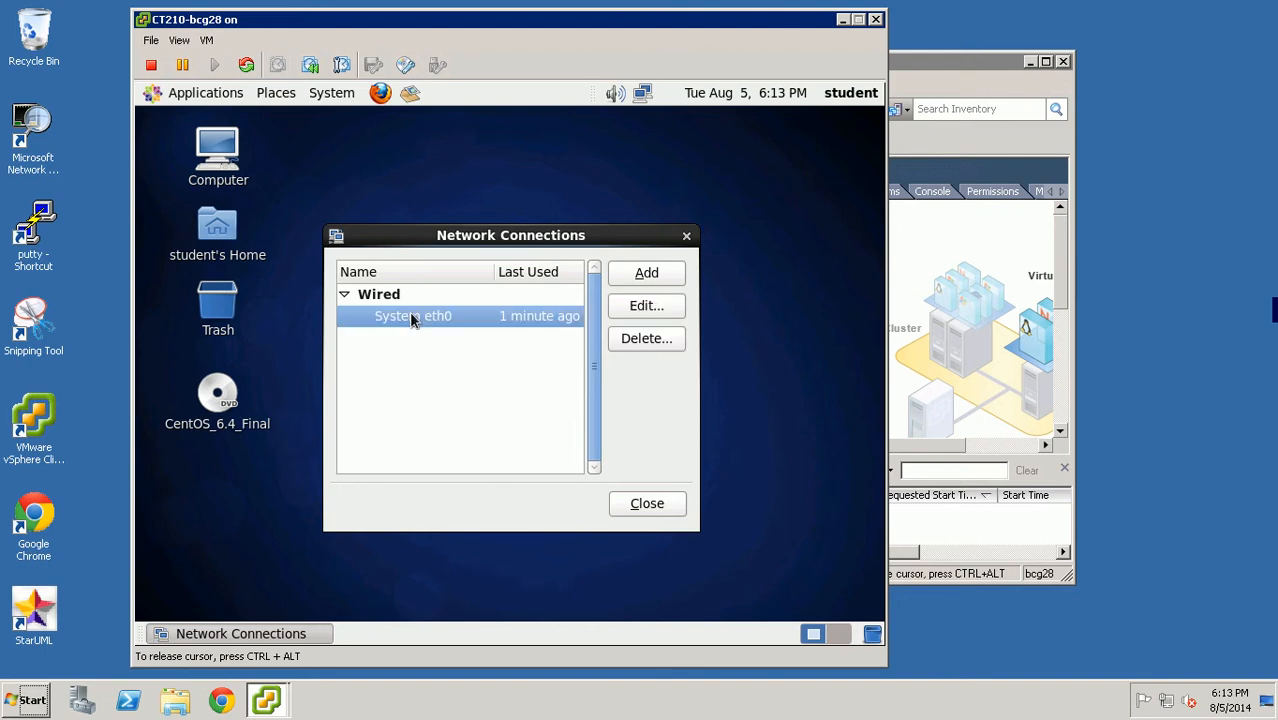
double_click(446, 318)
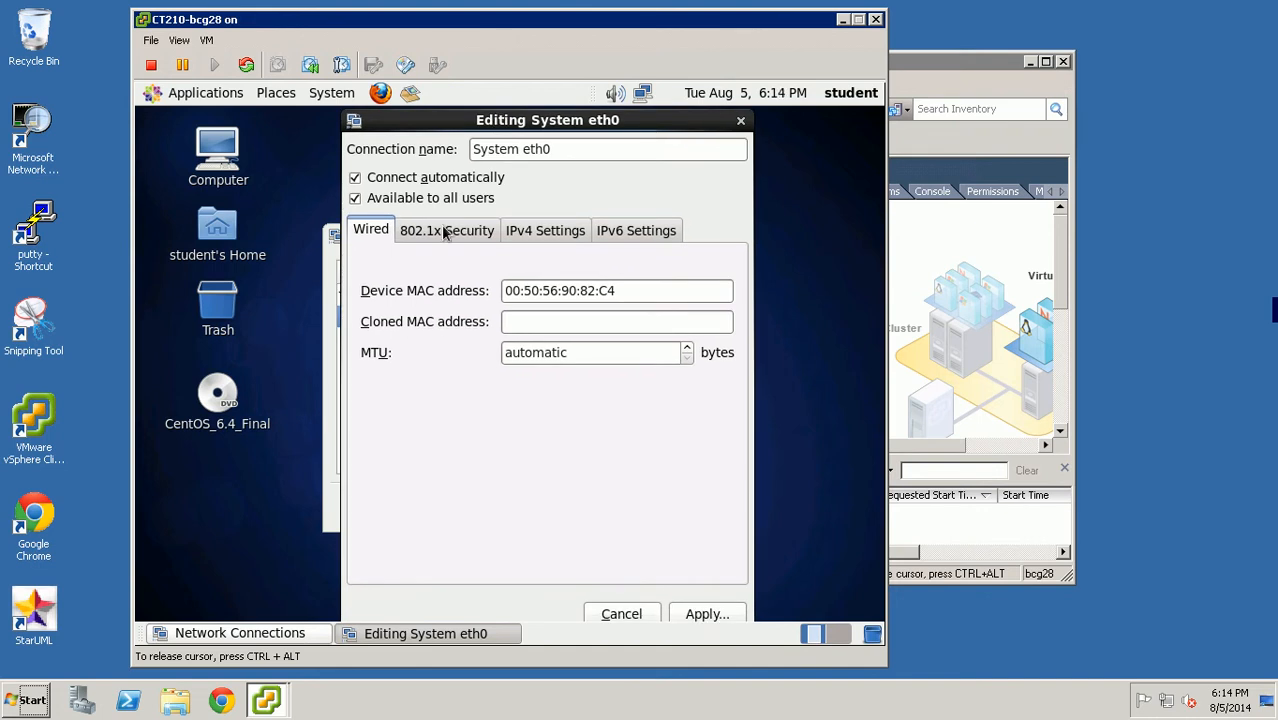
- Keep the IPv4 method on Manual and delete the old 192.168.2.27 address
click(547, 232)
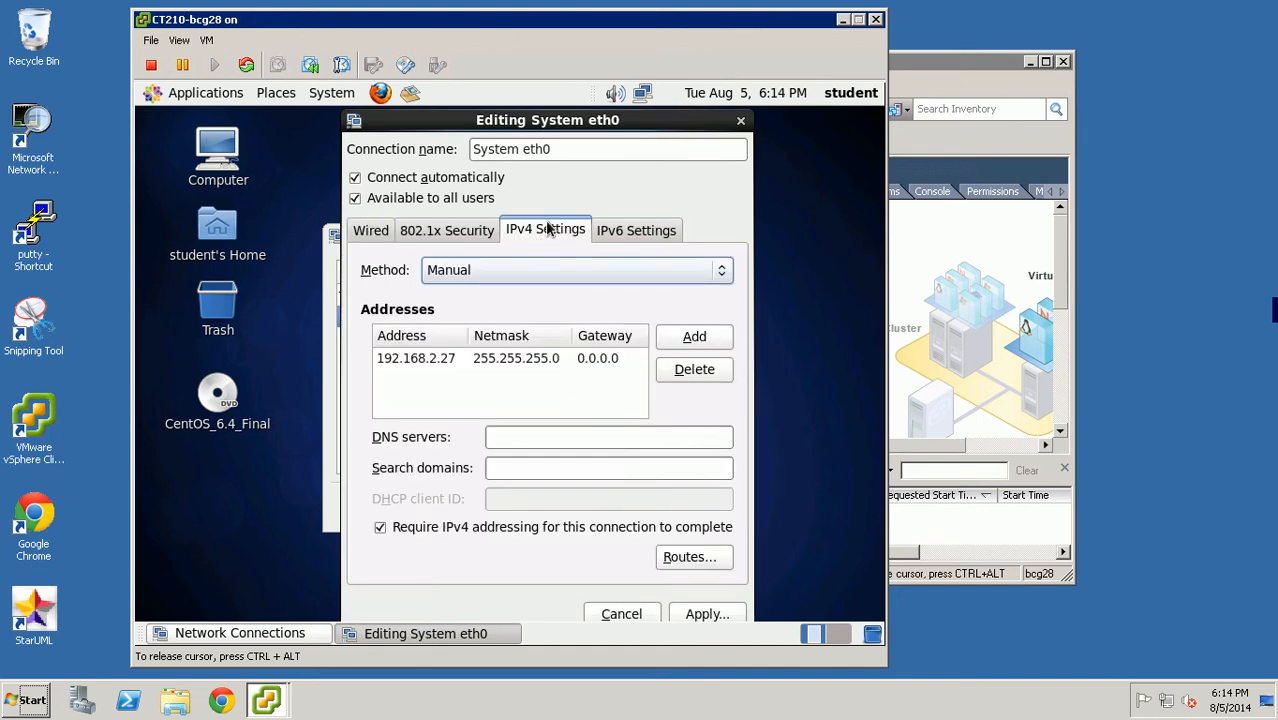
click(546, 272)
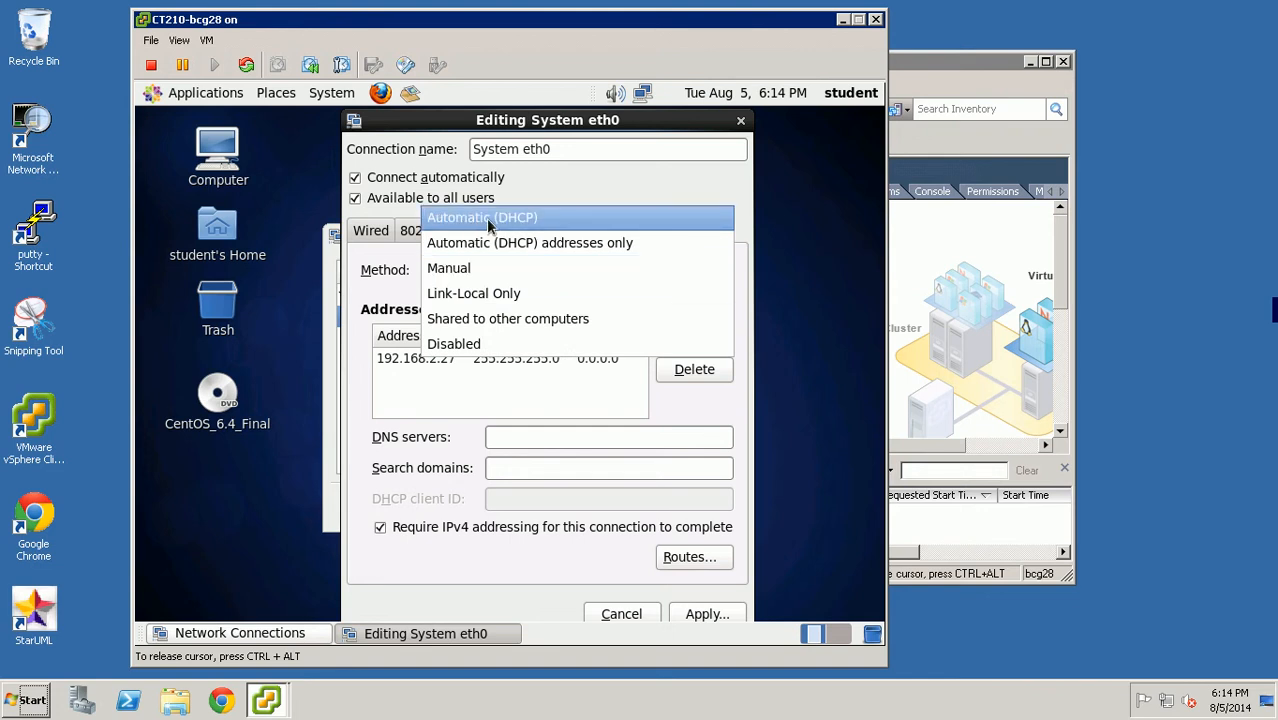
click(471, 271)
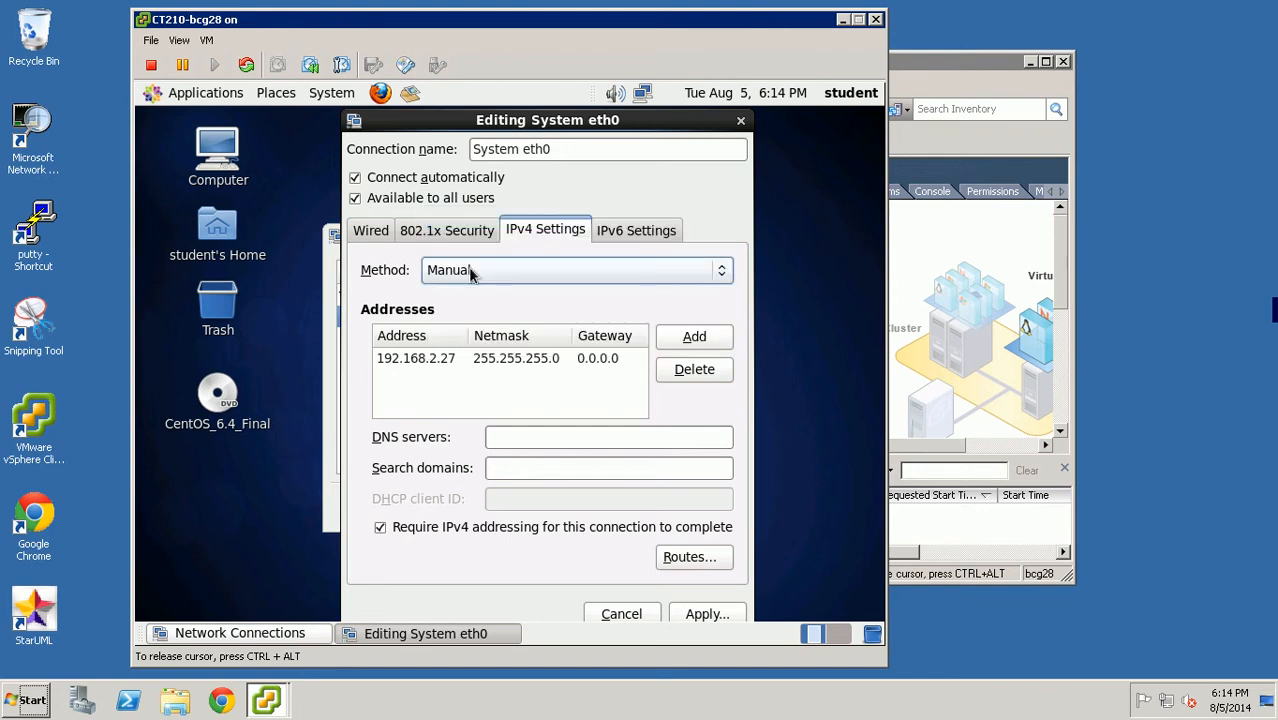
click(505, 279)
click(466, 270)
click(412, 359)
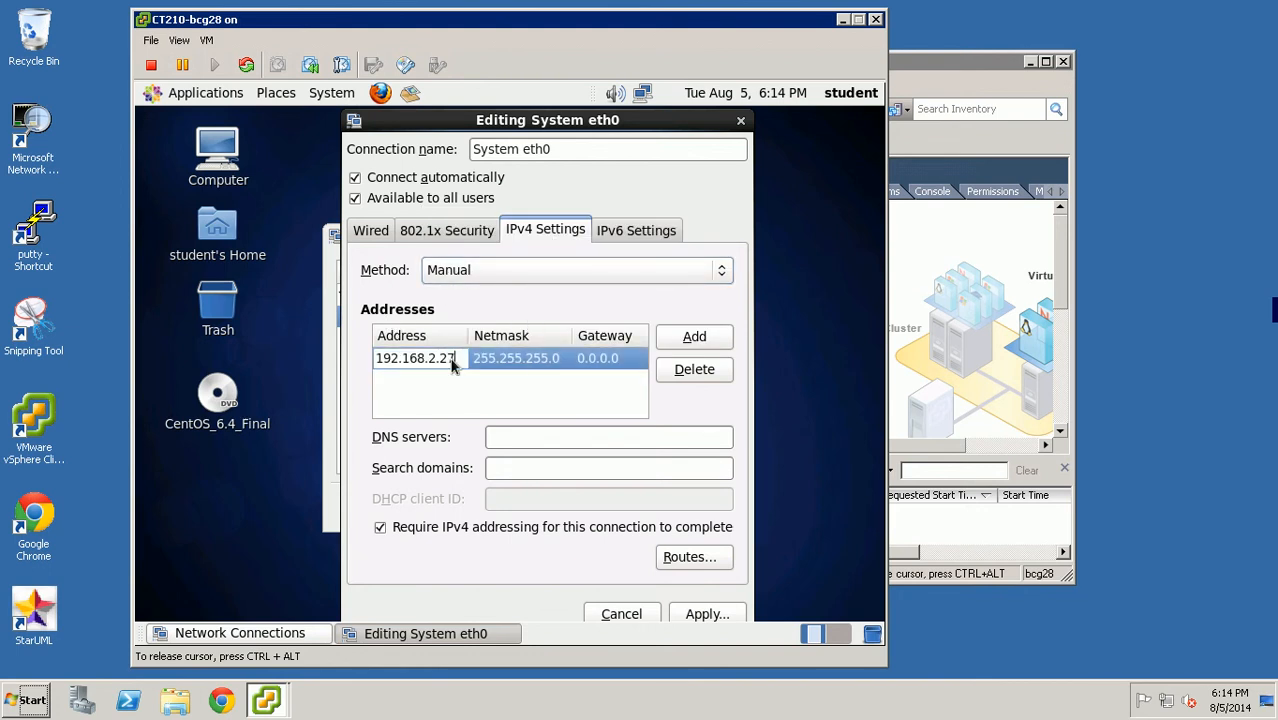
click(690, 370)
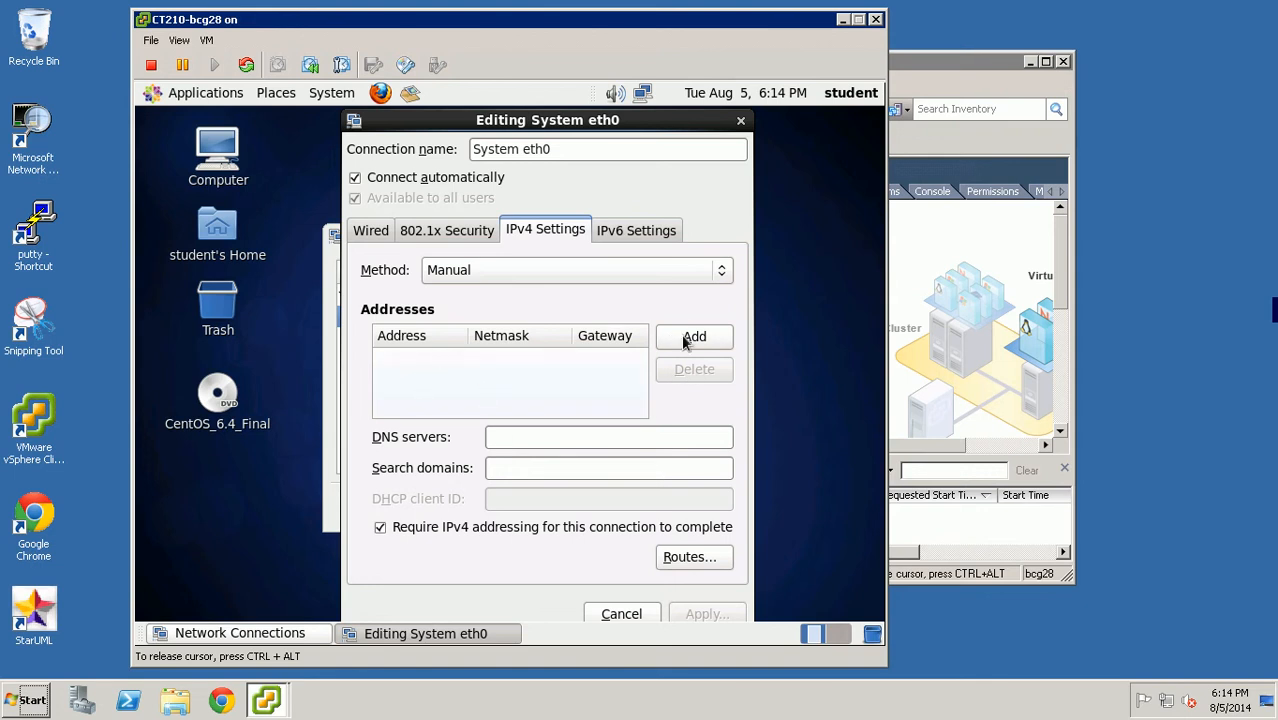
- Add address 192.168.2.28 with netmask 24 and an empty gateway to eth0
click(718, 338)
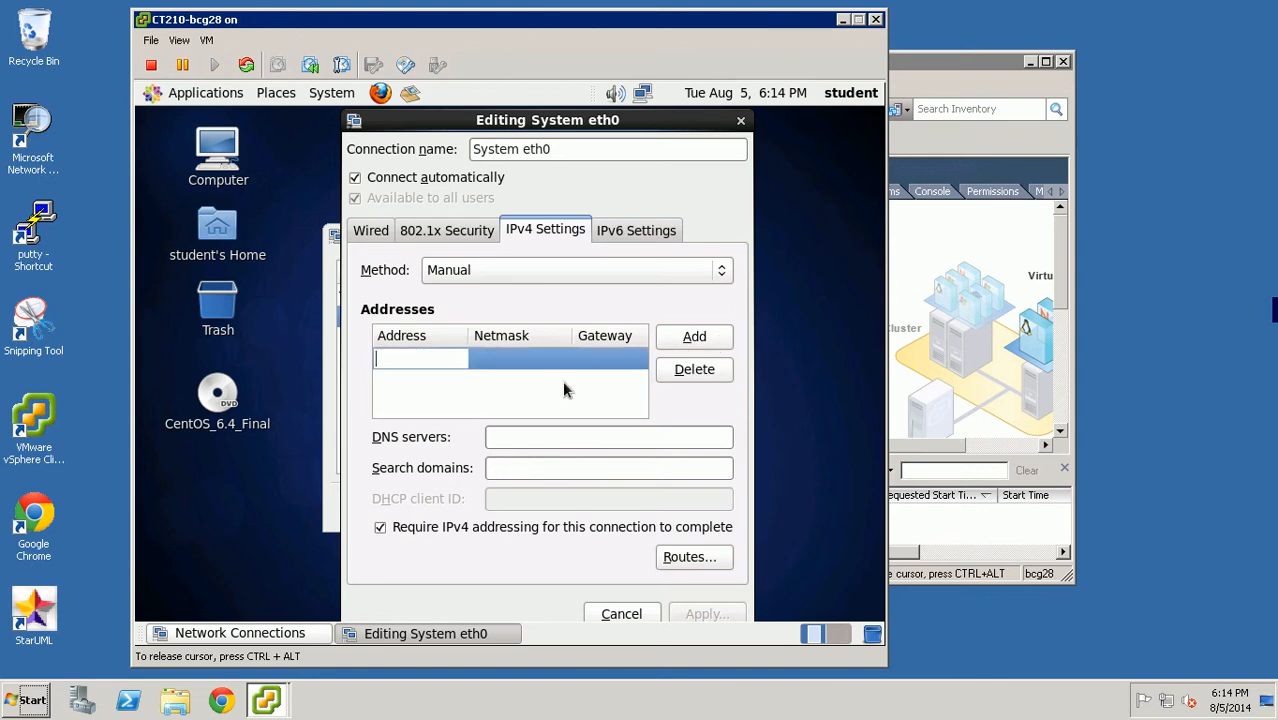
text(192.168.2.)
text(28)
click(550, 362)
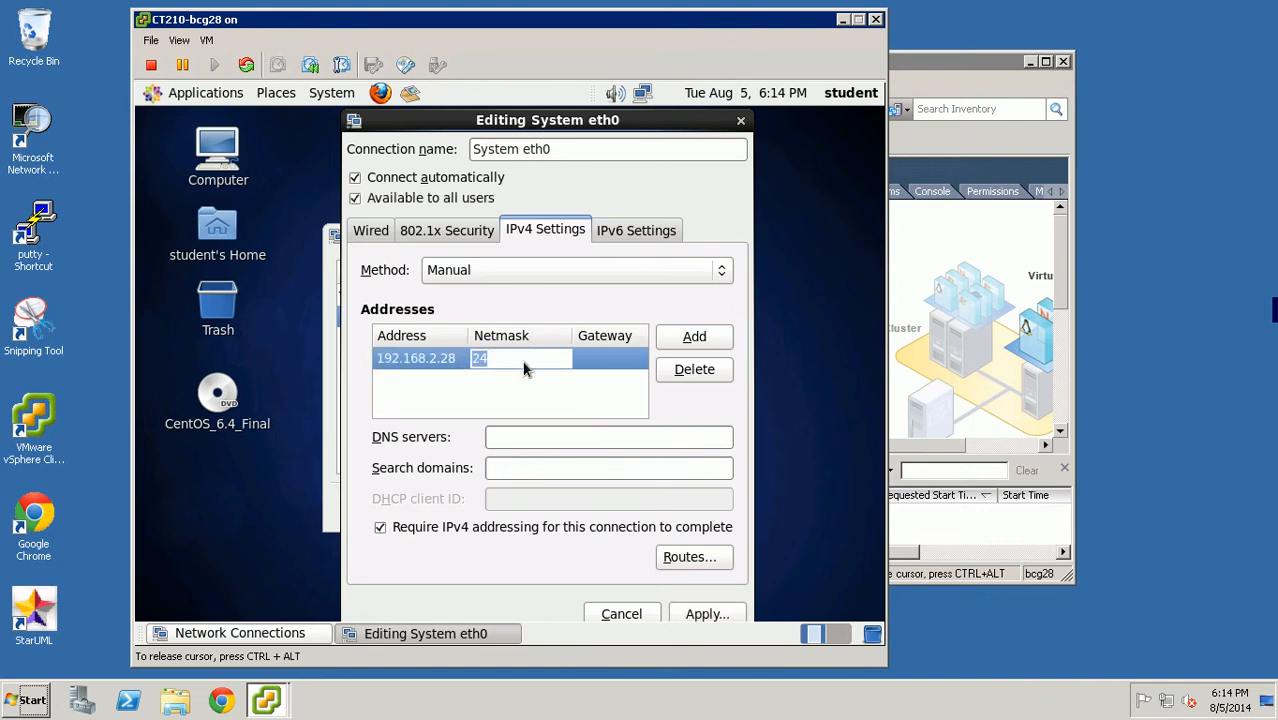
click(606, 363)
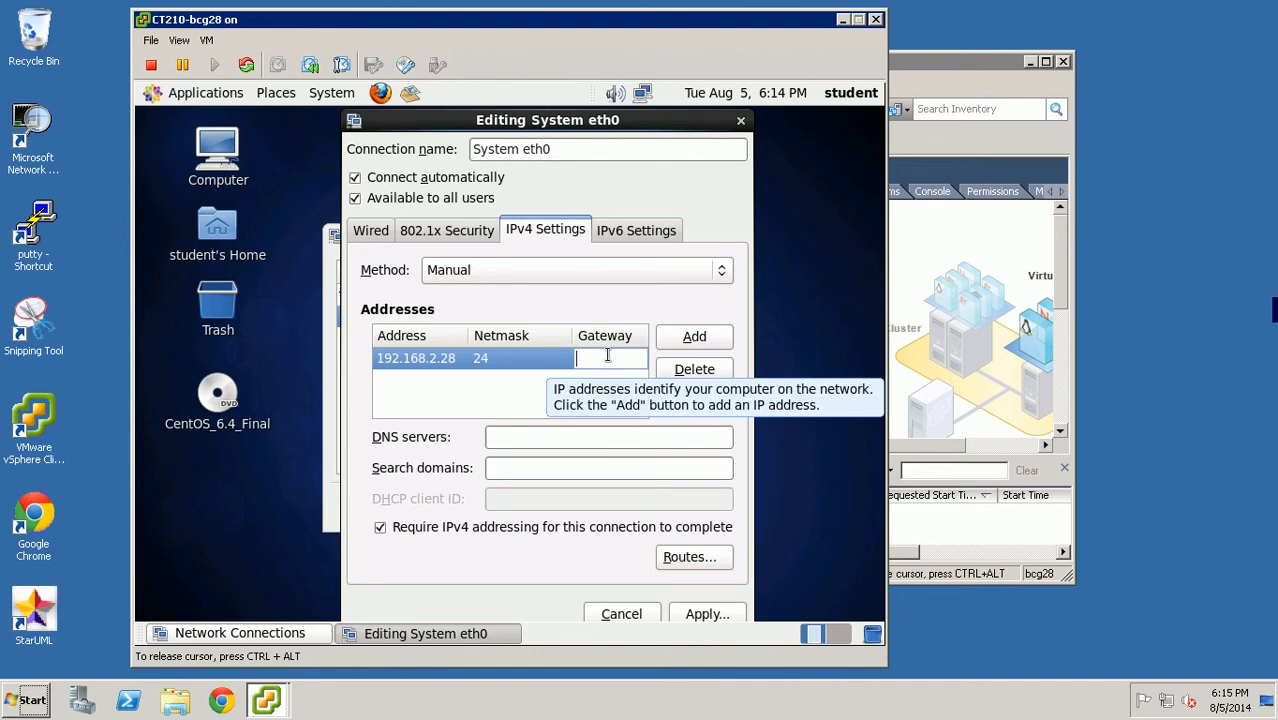
click(517, 405)
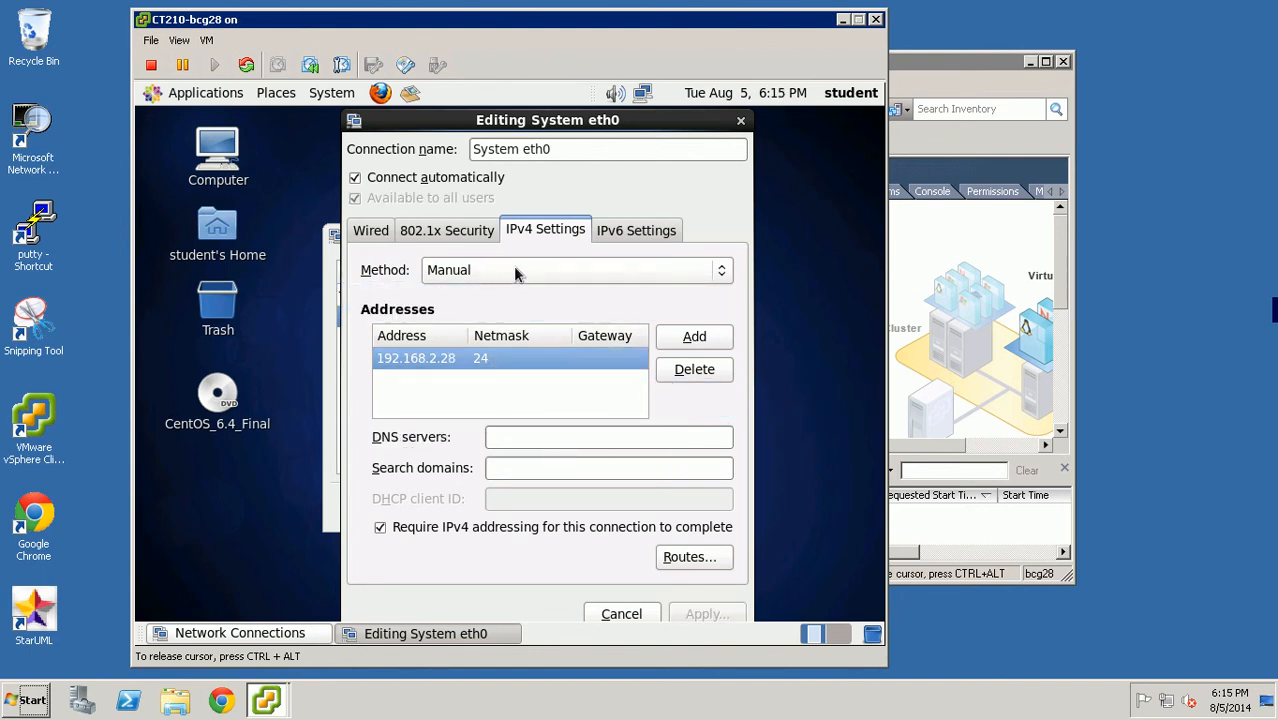
click(355, 178)
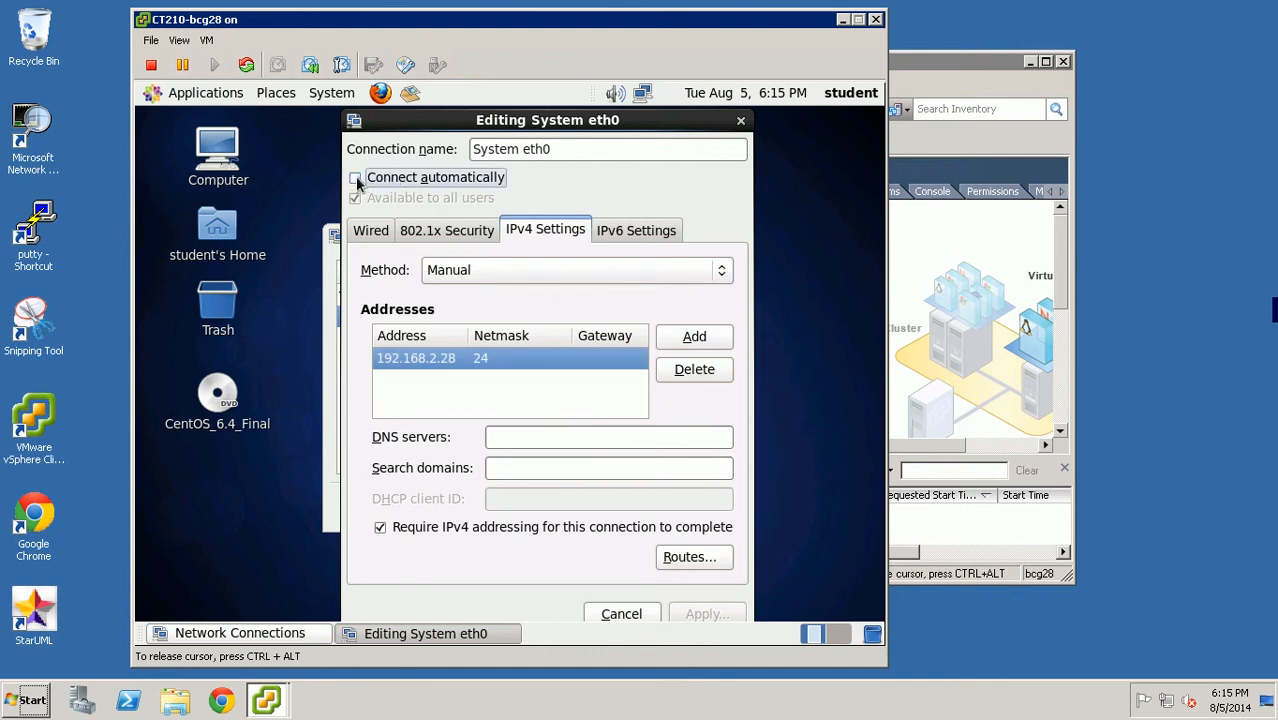
click(355, 177)
click(355, 177)
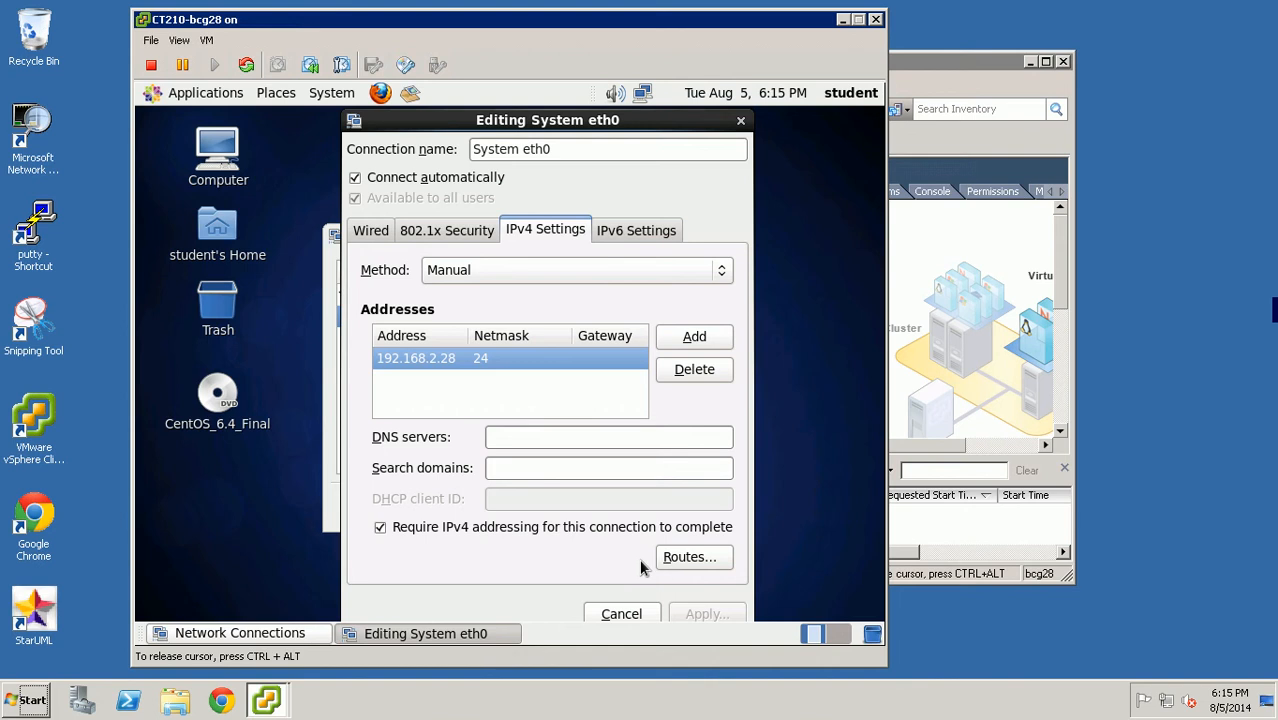
click(502, 358)
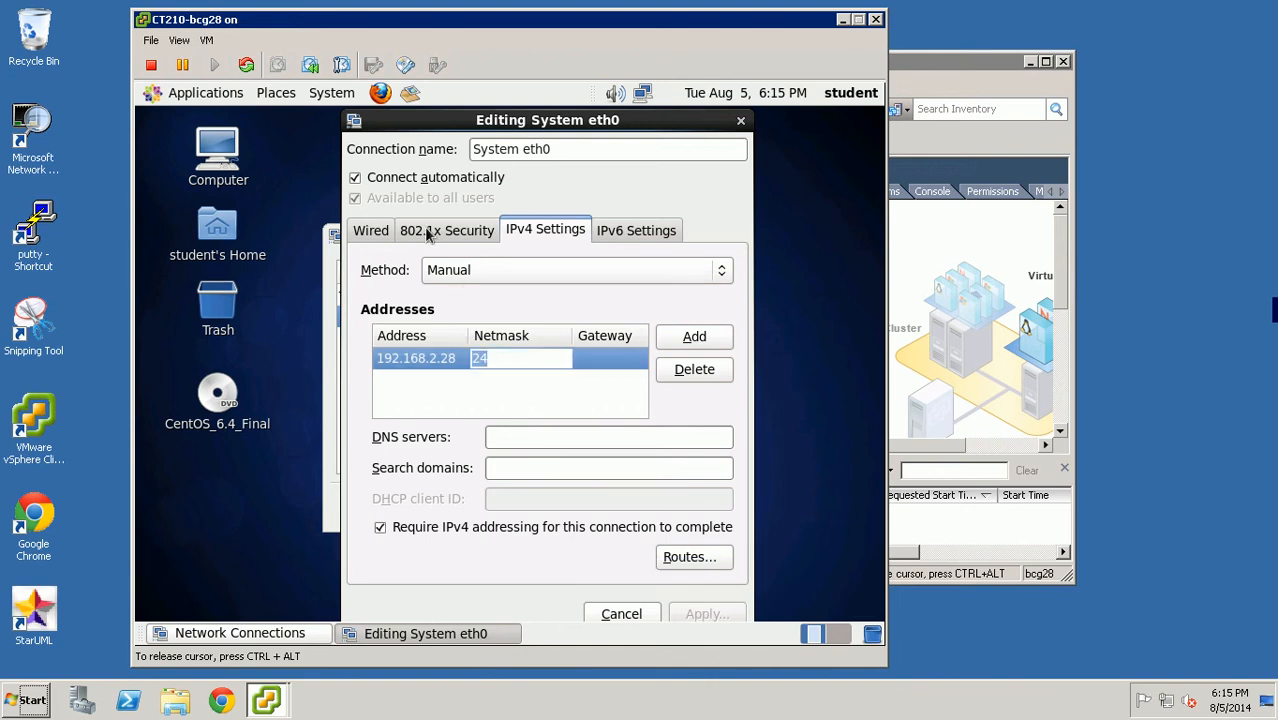
click(352, 179)
click(355, 179)
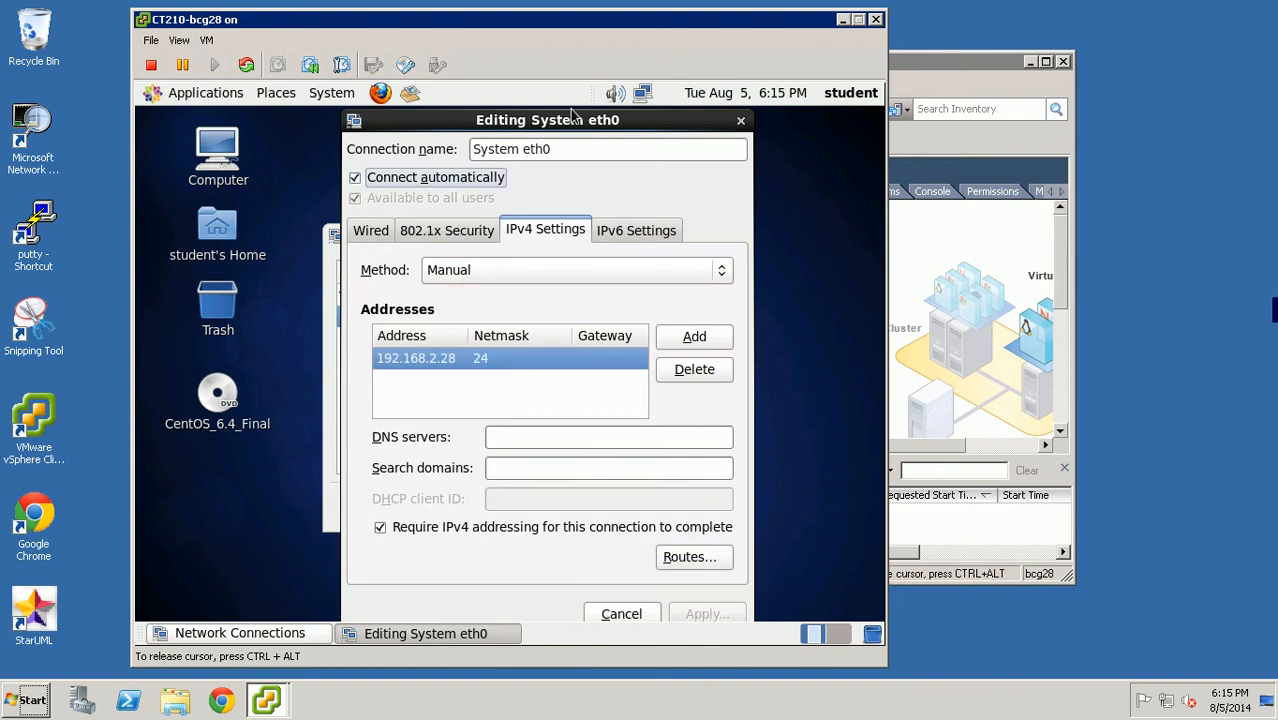
drag(573, 123, 555, 104)
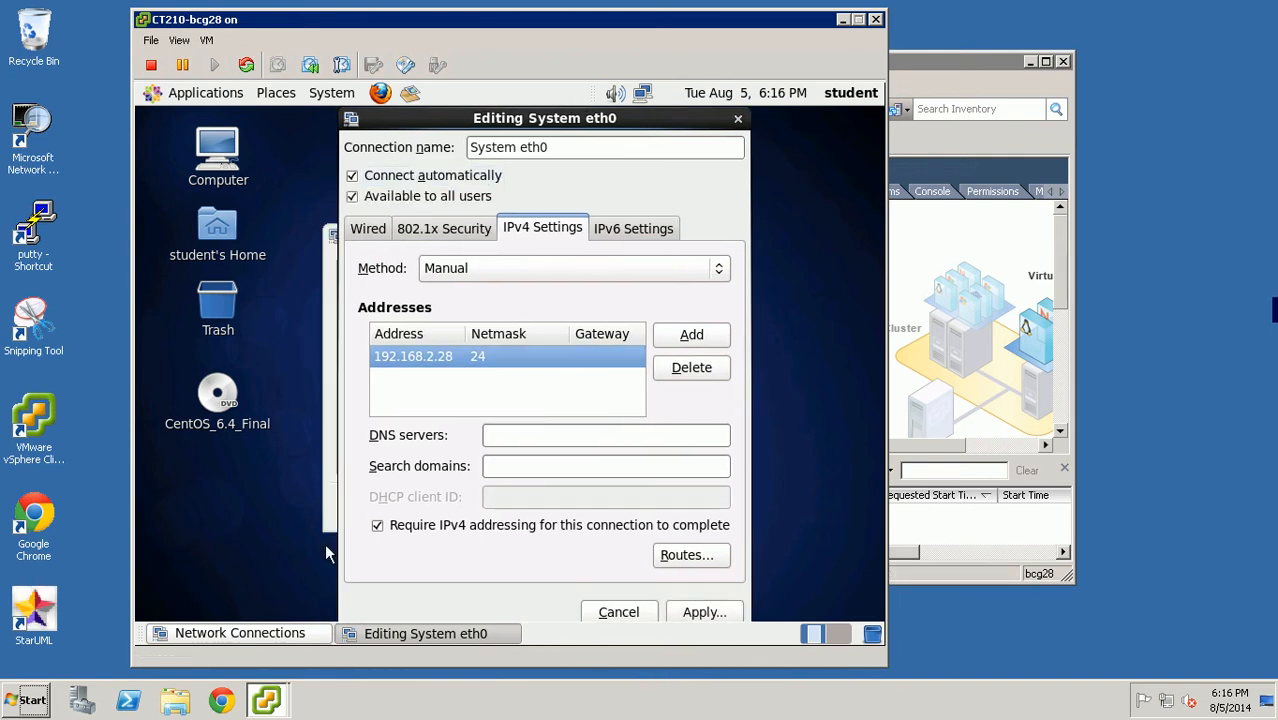
- Apply the eth0 changes, authenticate with the root password, and close Network Connections
click(713, 614)
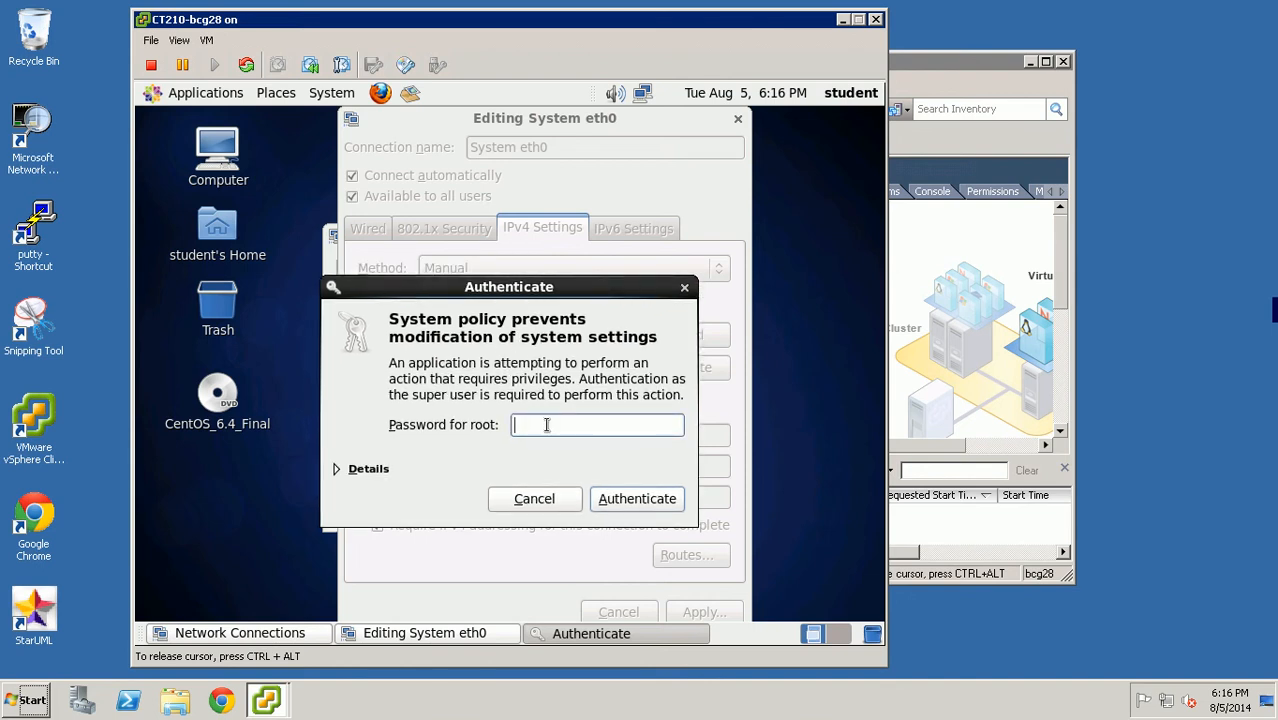
text(password)
click(647, 506)
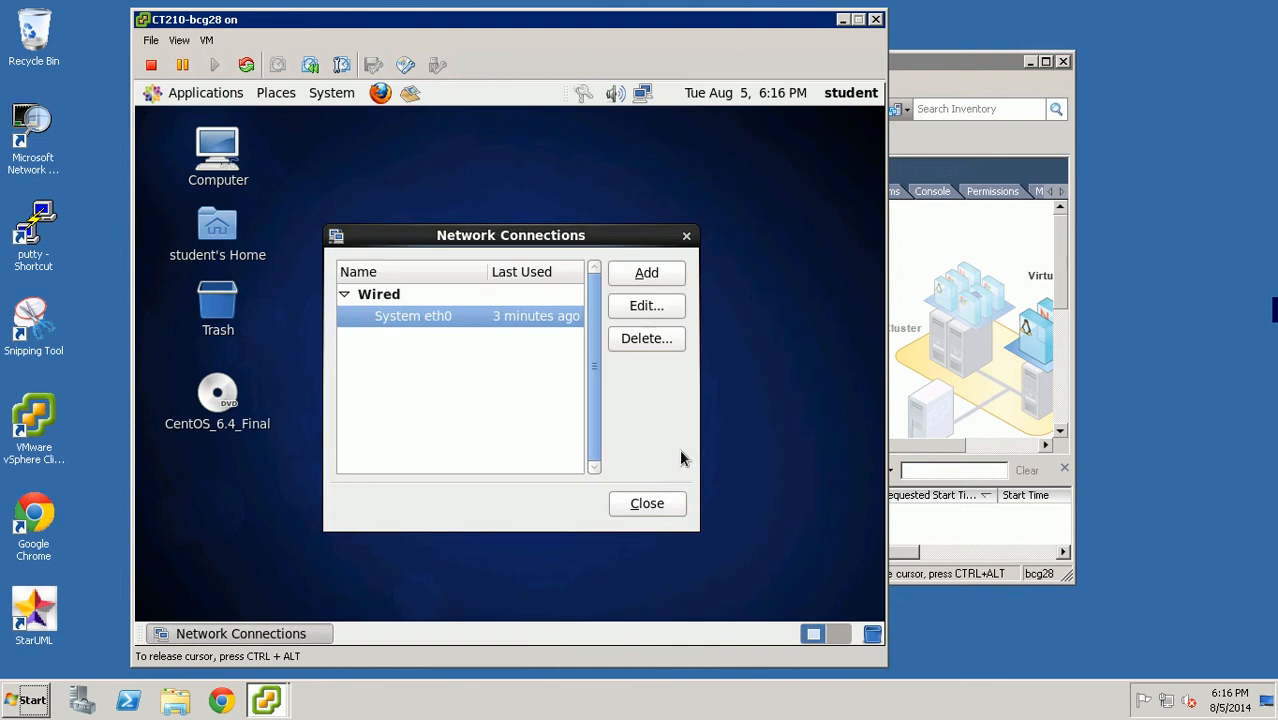
click(659, 504)
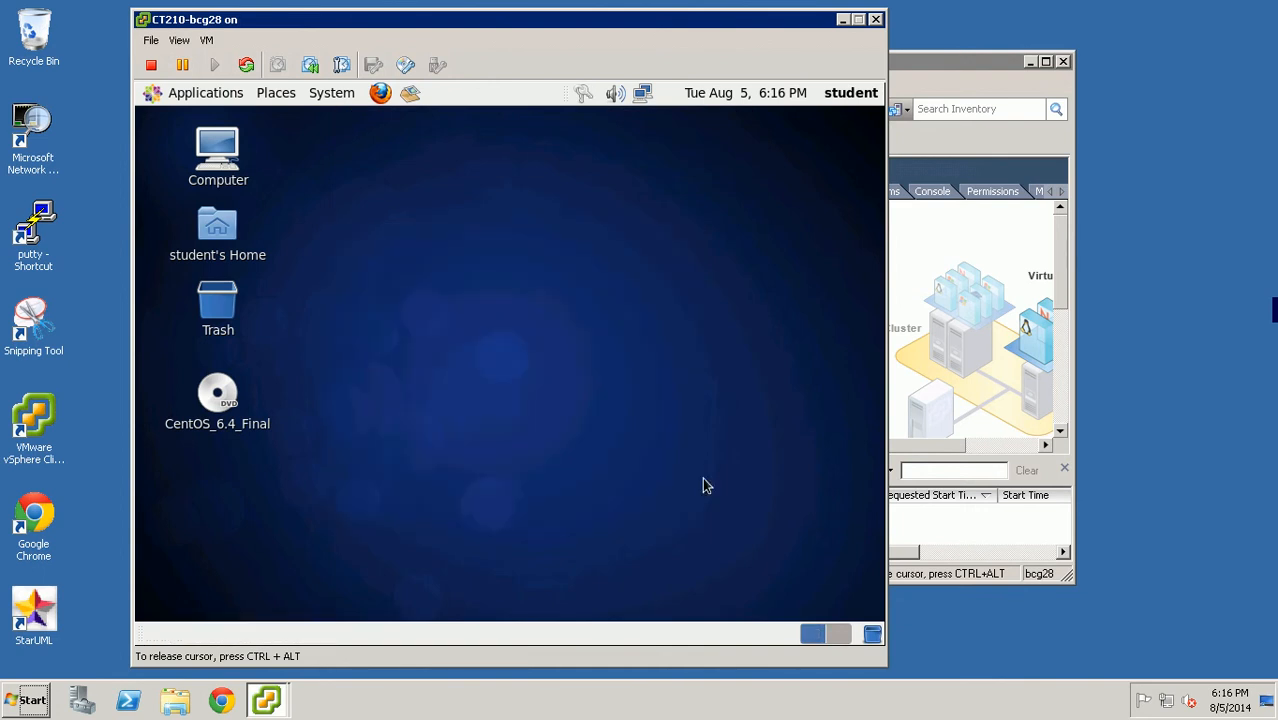
- Open a terminal from Applications and run ifconfig
click(328, 93)
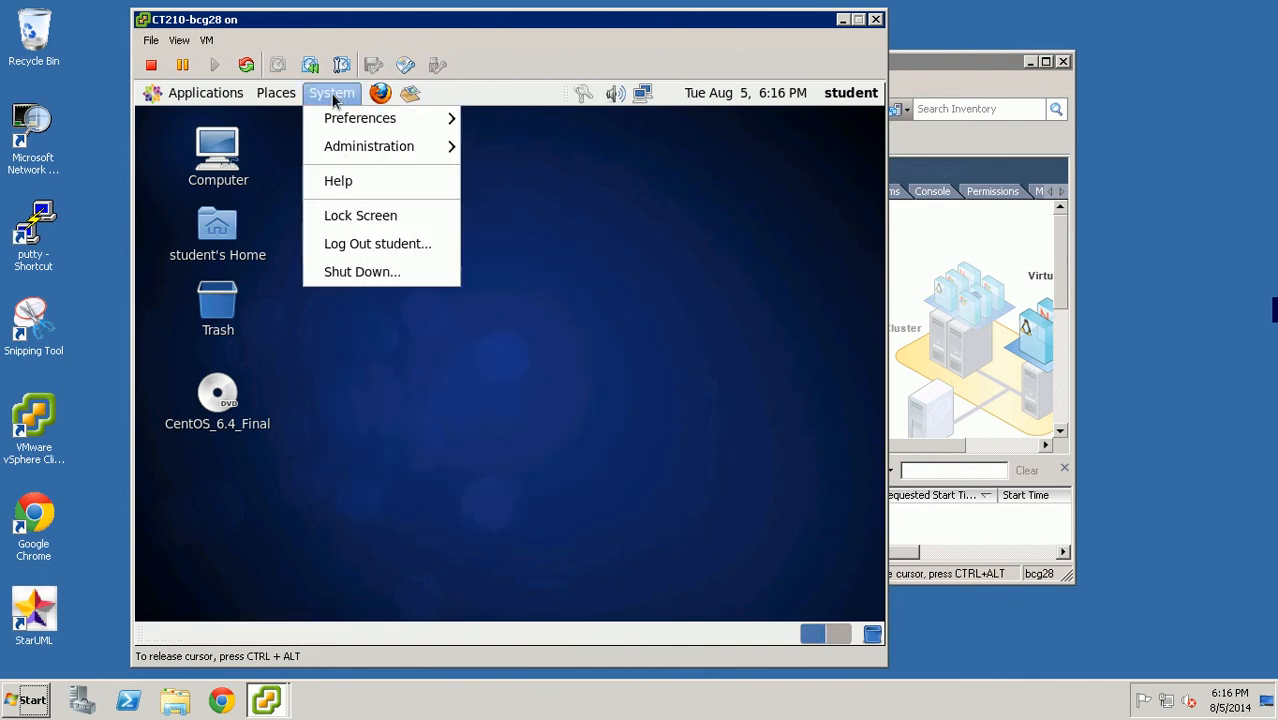
click(208, 100)
mouse_move(210, 174)
click(374, 231)
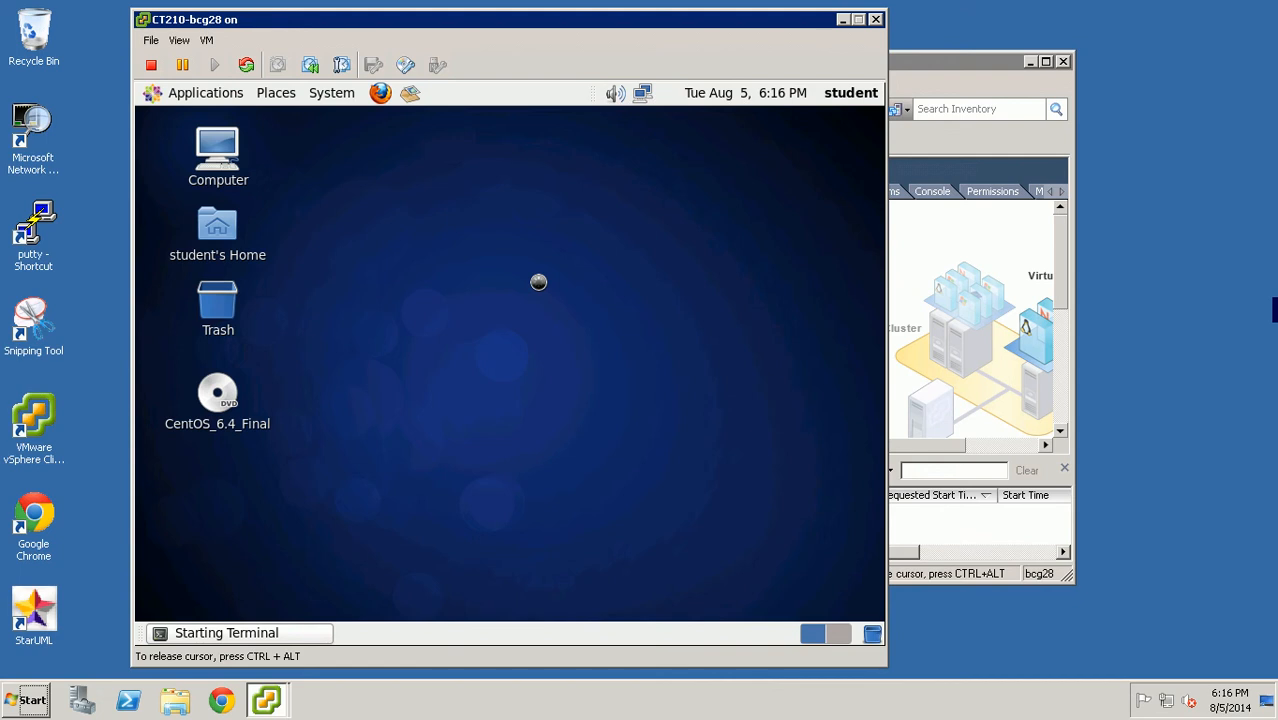
text(ifconfig)
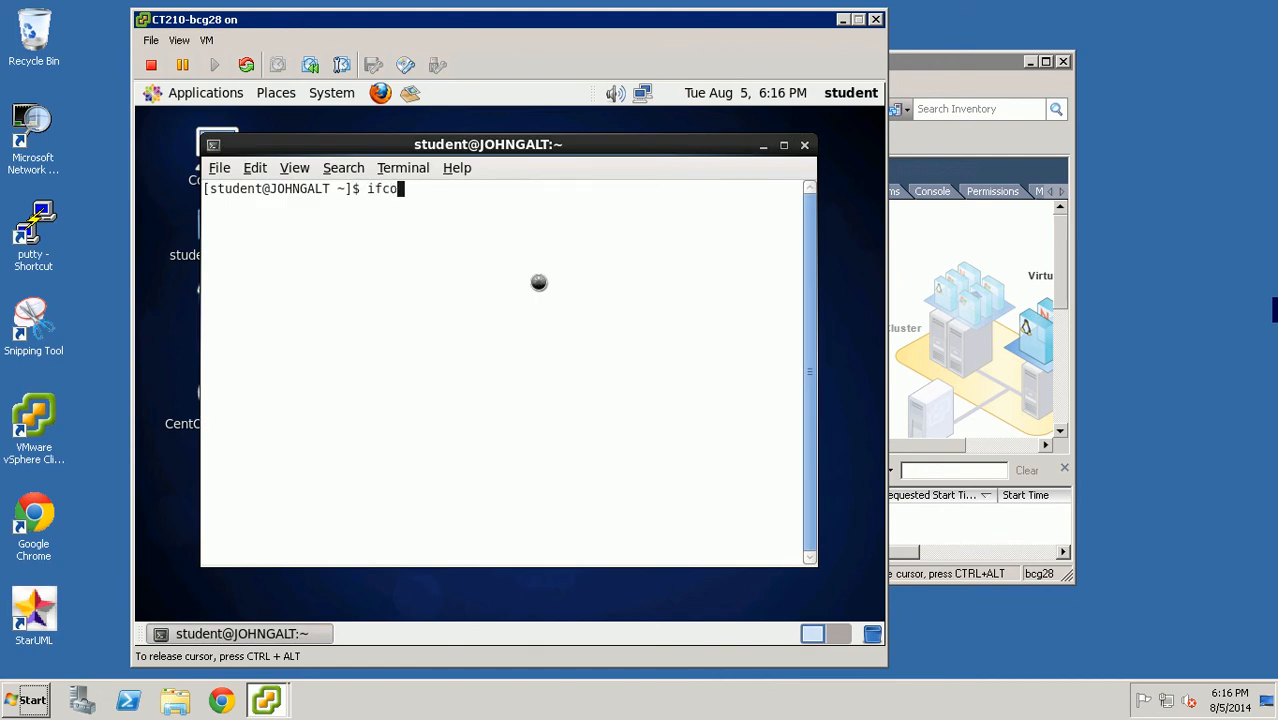
key(Return)
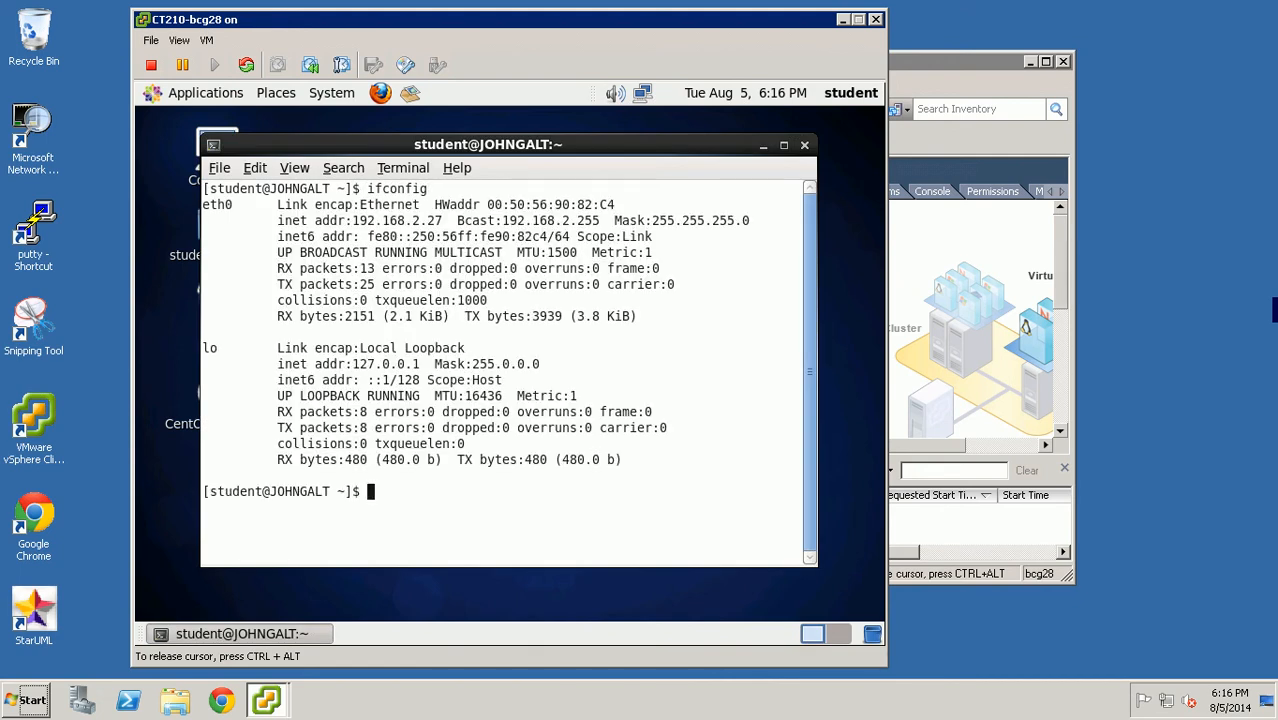
- Highlight eth0's inet address 192.168.2.27 in the output, then close the terminal
drag(346, 221, 460, 229)
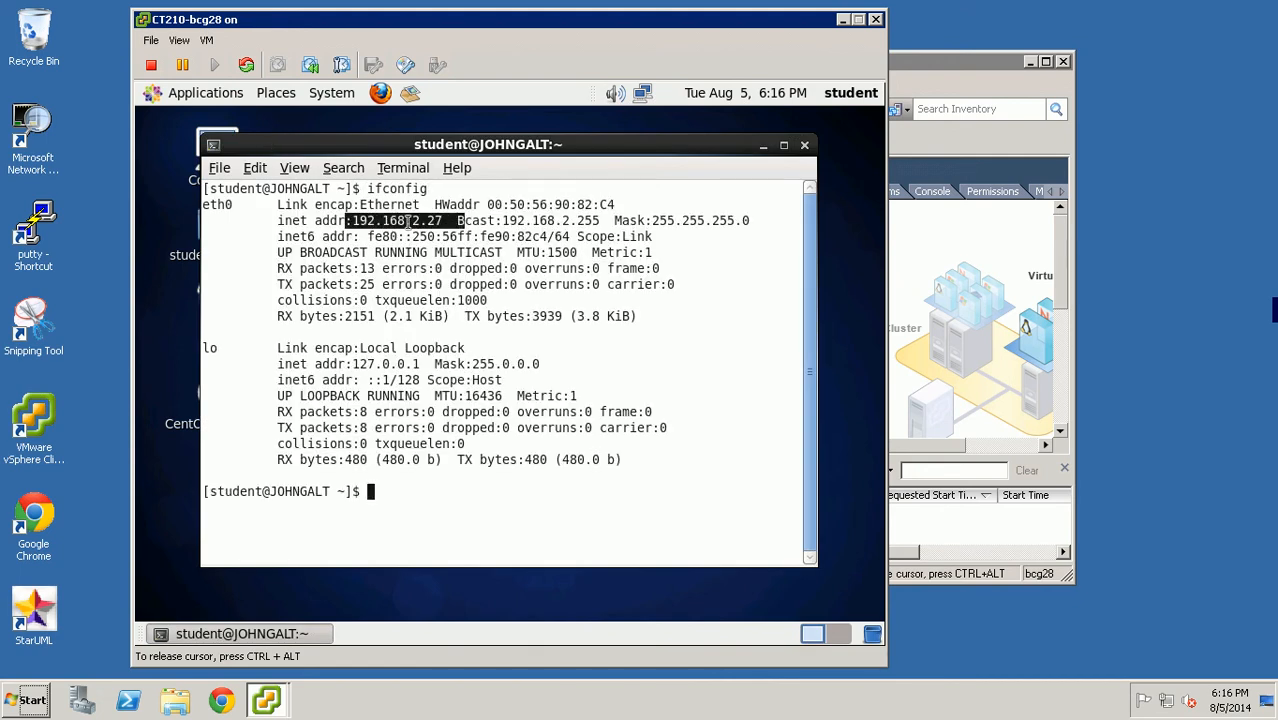
click(387, 227)
drag(323, 223, 480, 224)
click(442, 303)
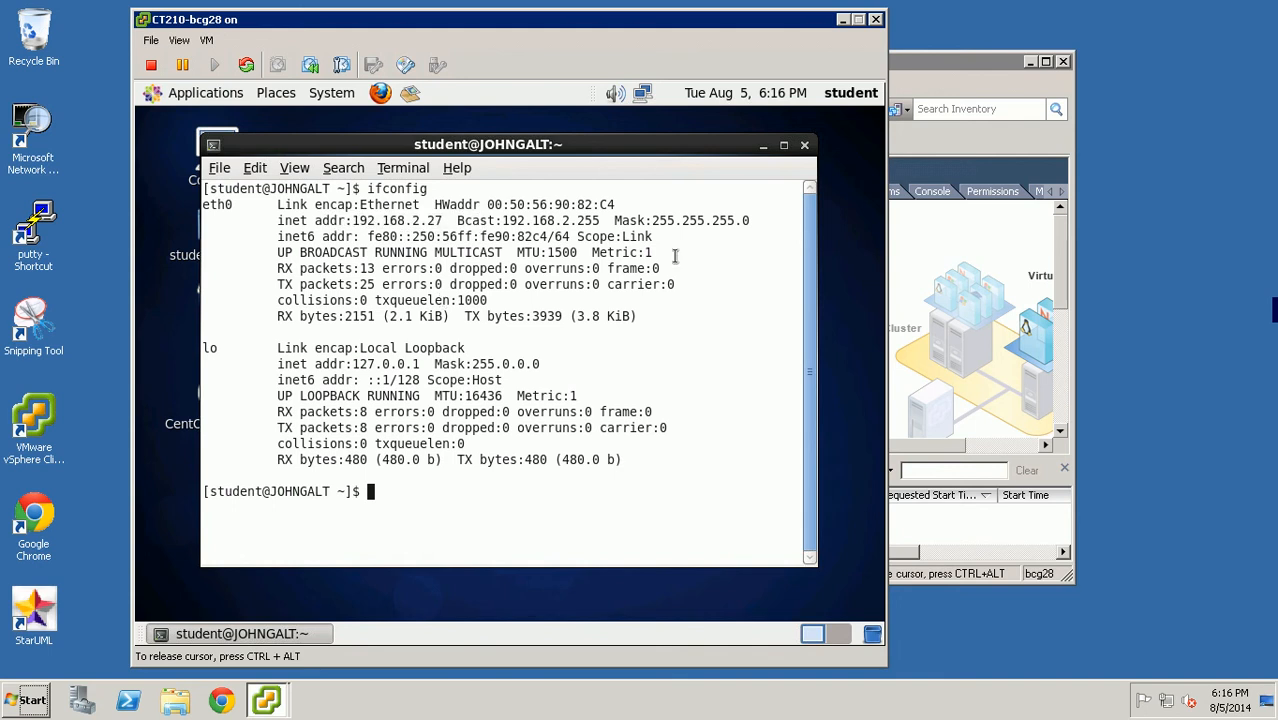
click(804, 145)
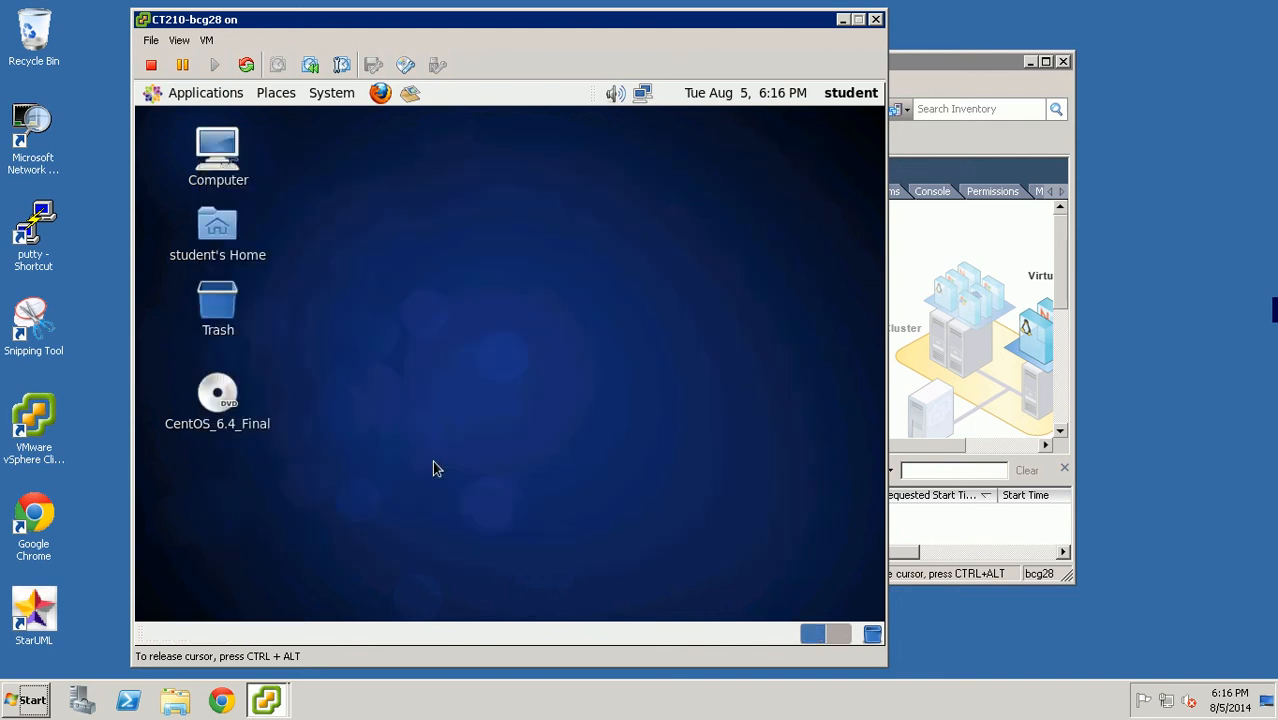
- Open a new terminal from Applications and run reboot to restart the VM
click(330, 93)
mouse_move(368, 148)
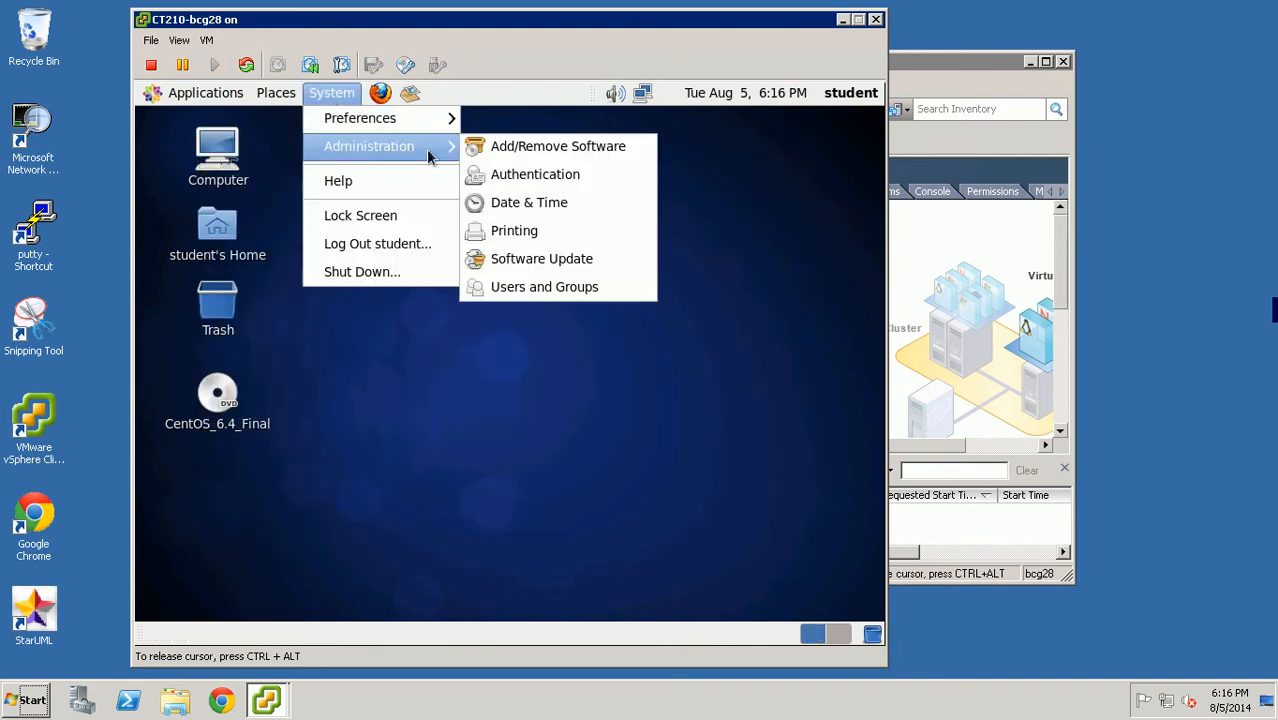
mouse_move(371, 122)
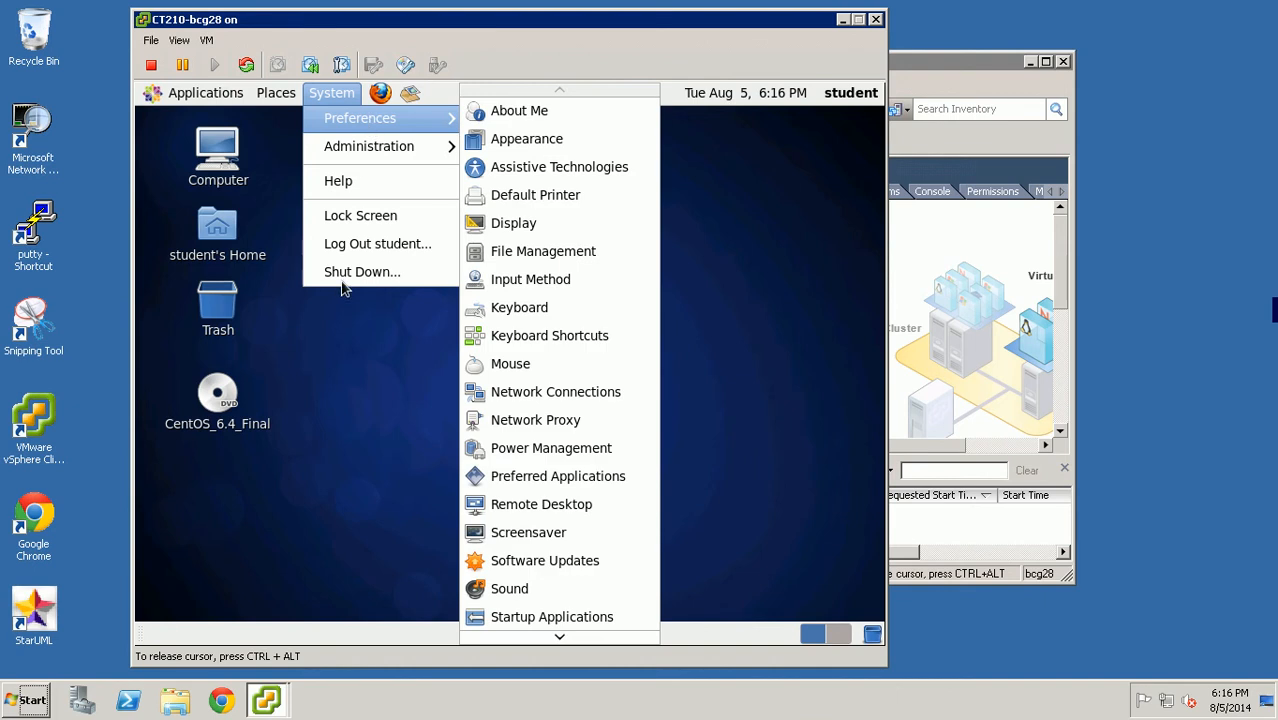
click(335, 396)
click(190, 93)
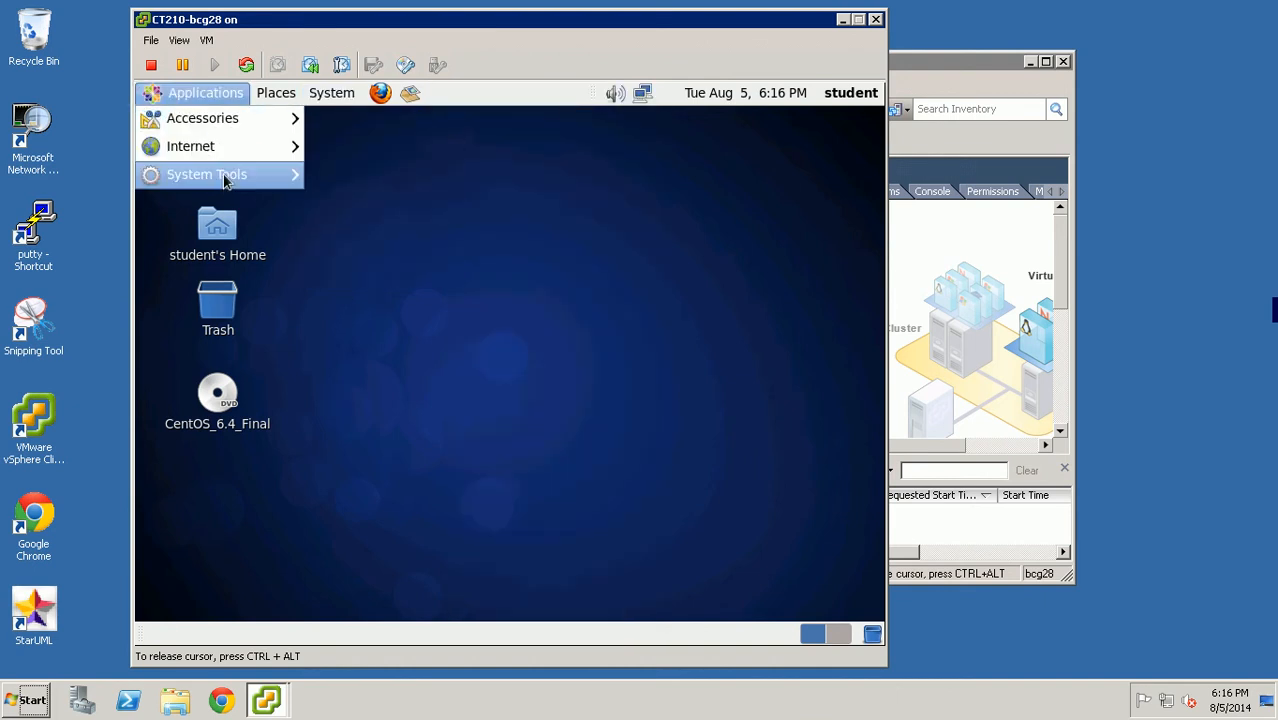
mouse_move(225, 178)
click(378, 232)
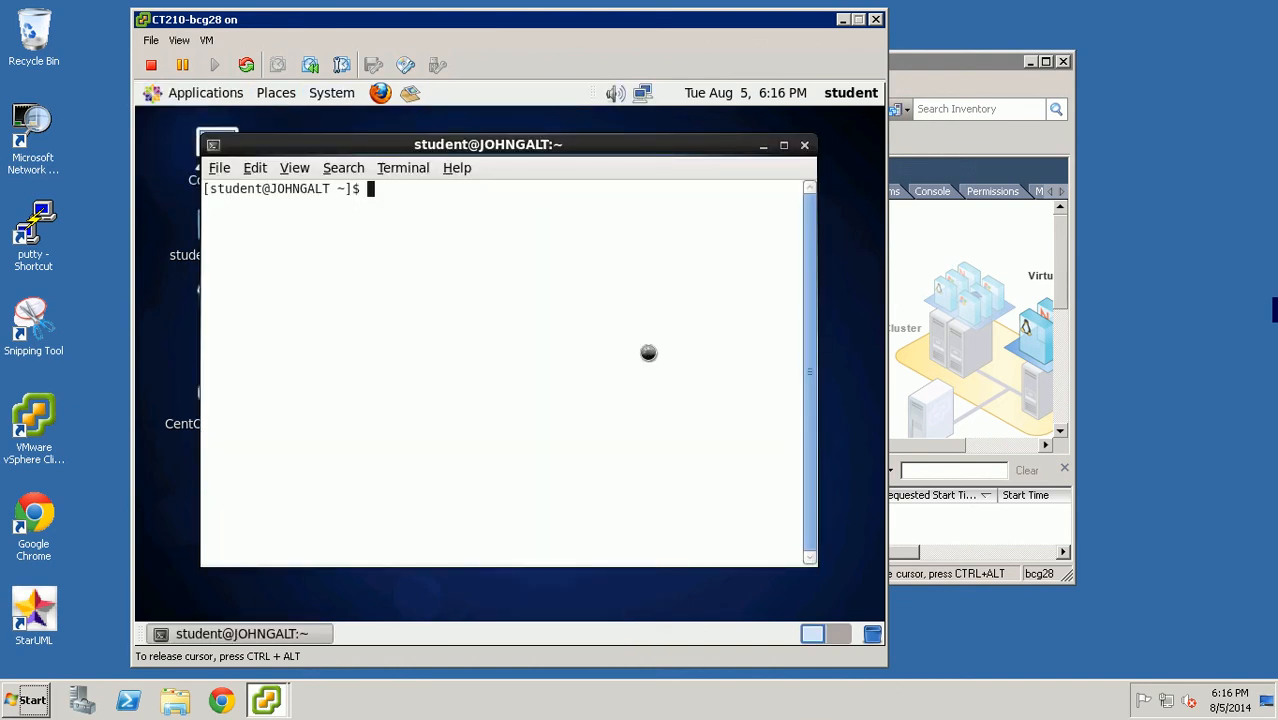
text(reboot)
key(Return)
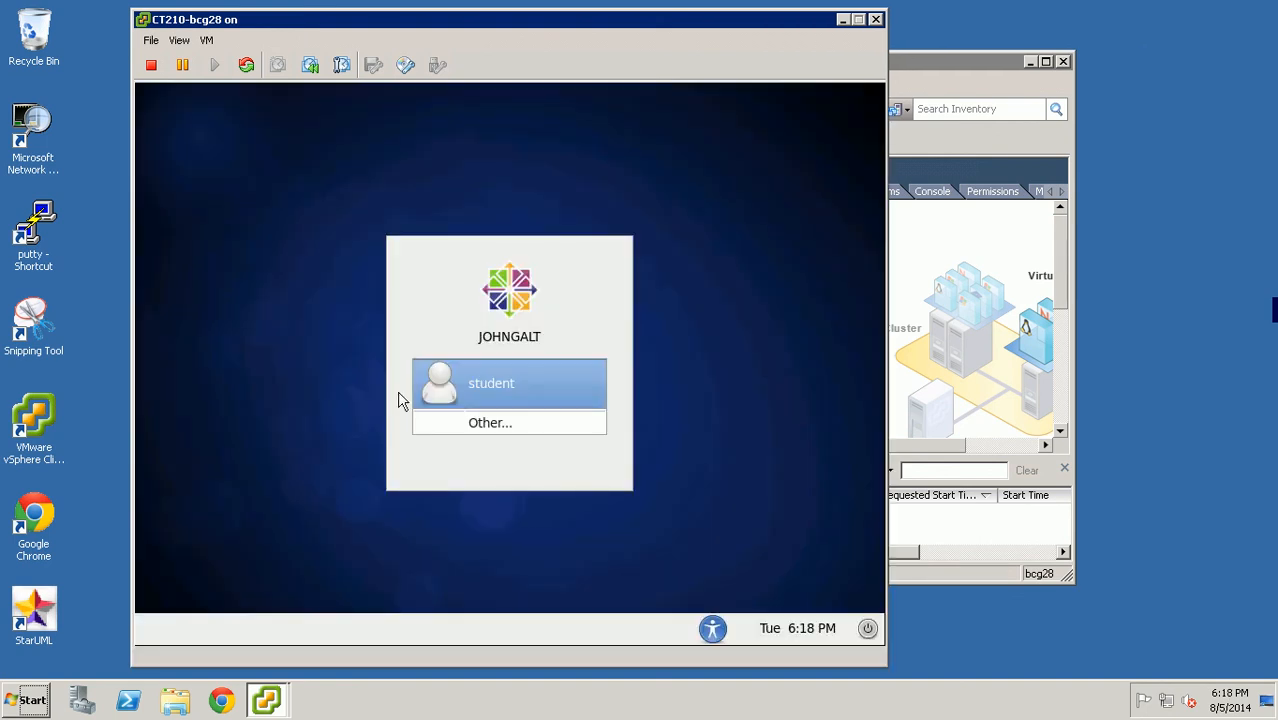
- At the login screen, select student, cancel the password prompt, and release the cursor
click(670, 318)
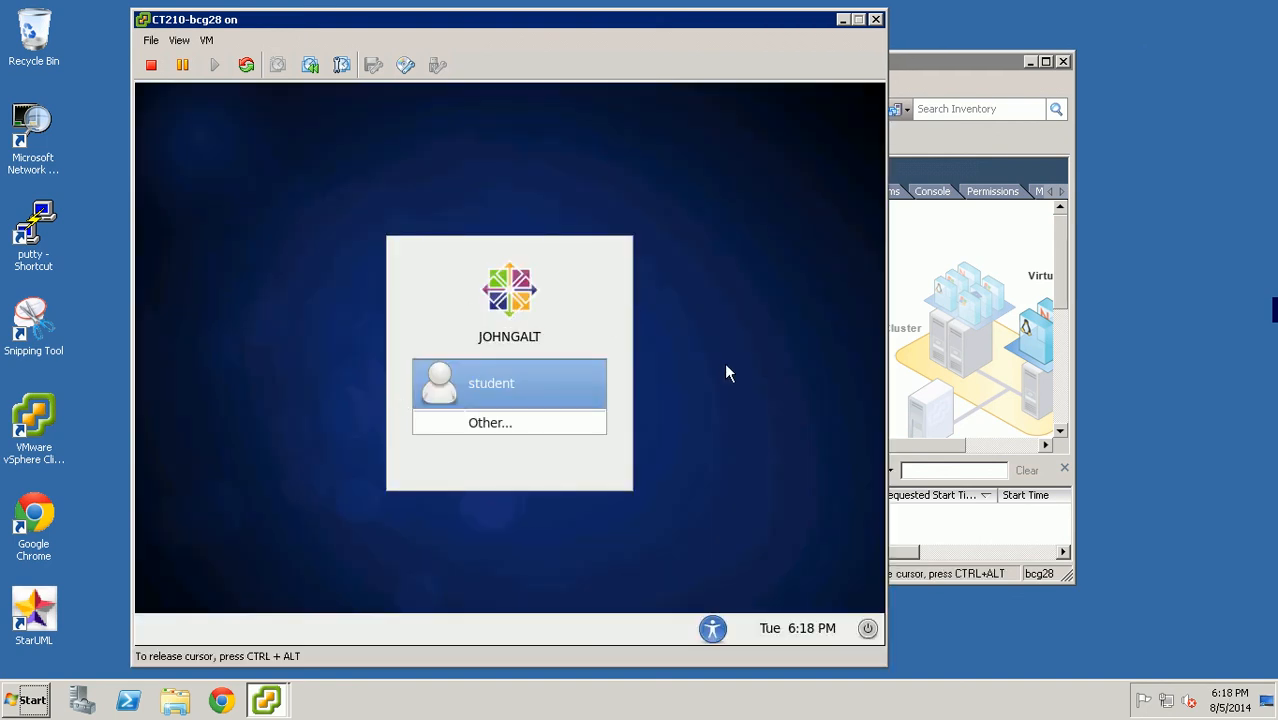
click(494, 386)
click(503, 476)
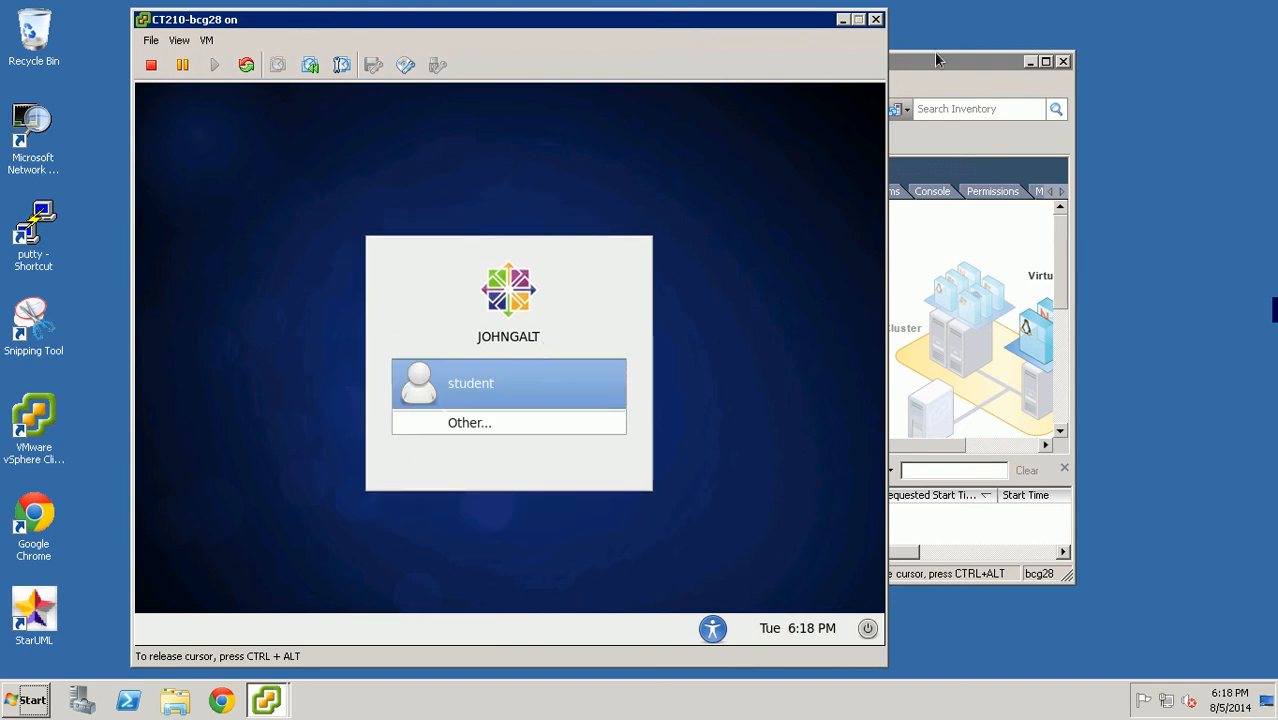
key(ctrl+alt)
- Close the console window and reselect CT210-bcg28 in the vSphere inventory
click(875, 19)
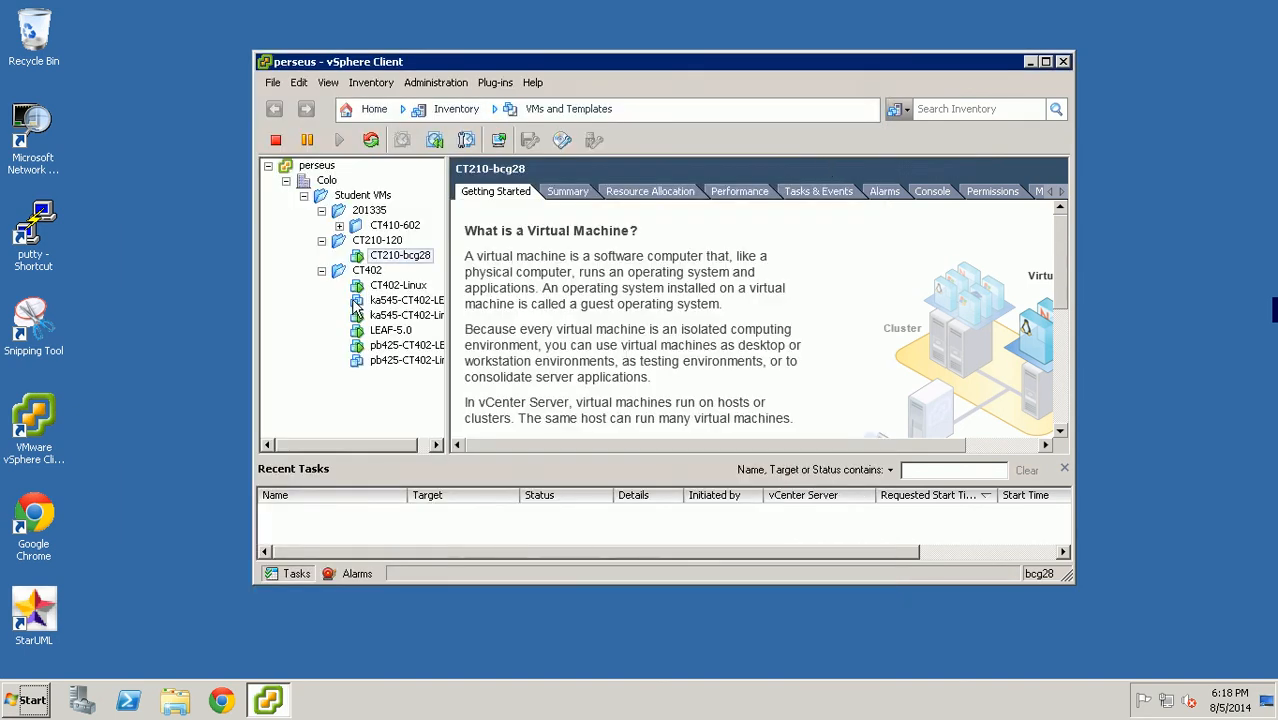
click(403, 257)
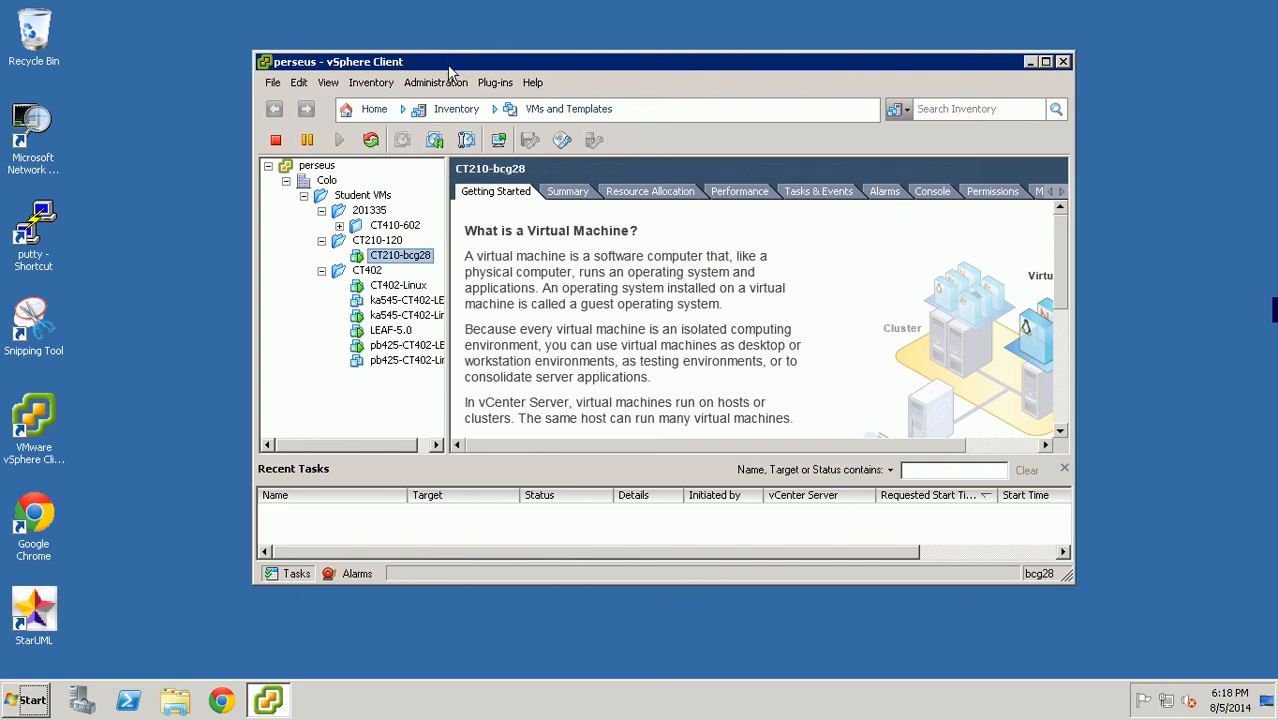
drag(445, 61, 470, 47)
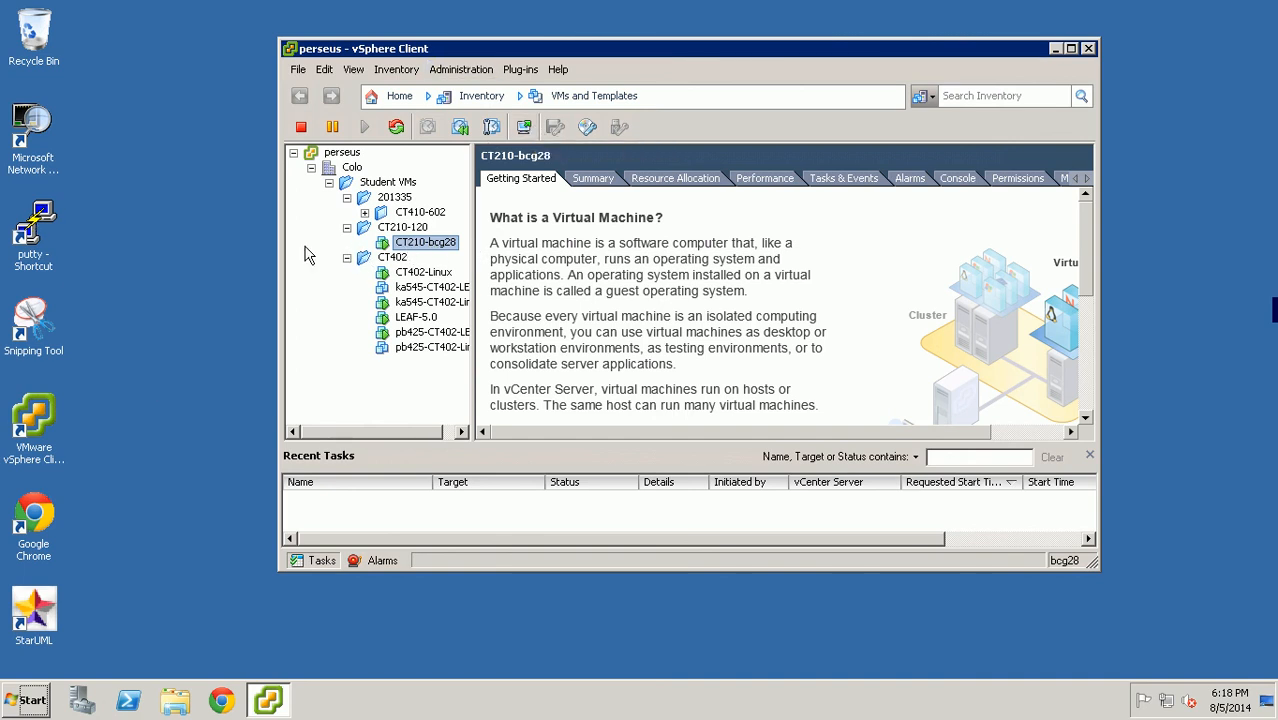
click(38, 245)
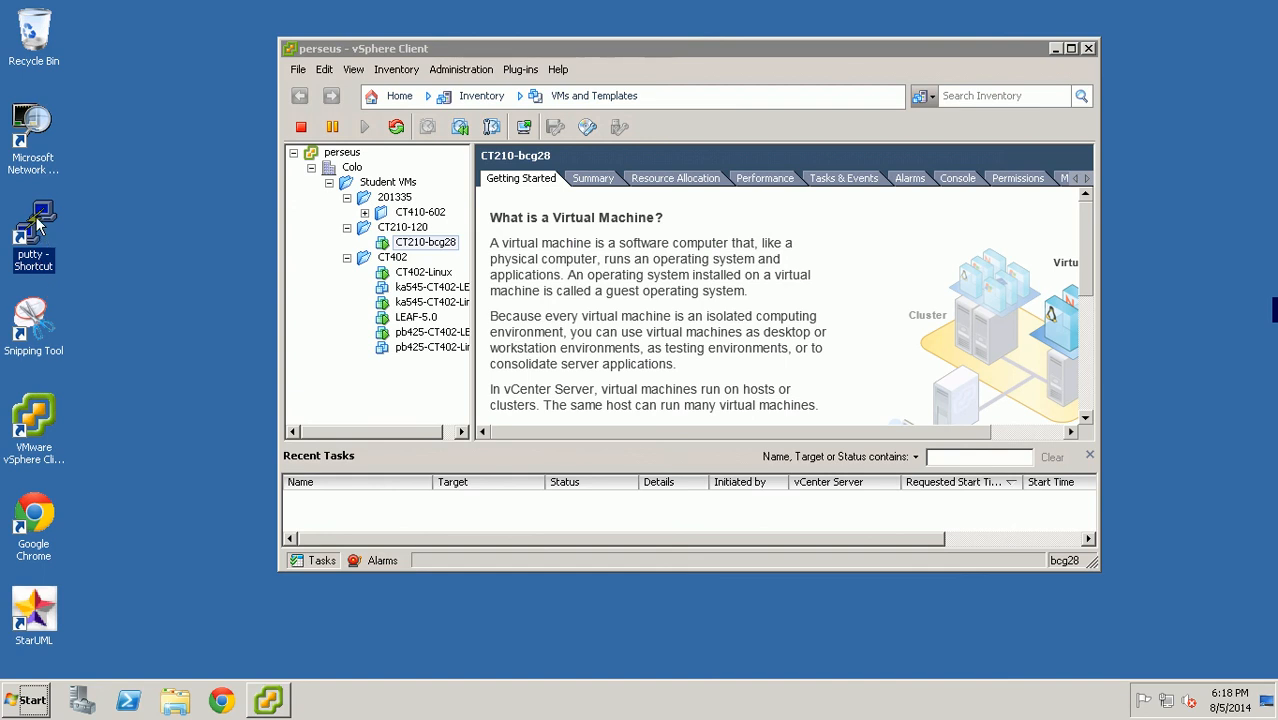
- Save a PuTTY session named BCG28_Virtual for host 192.168.2.28 and connect
double_click(40, 232)
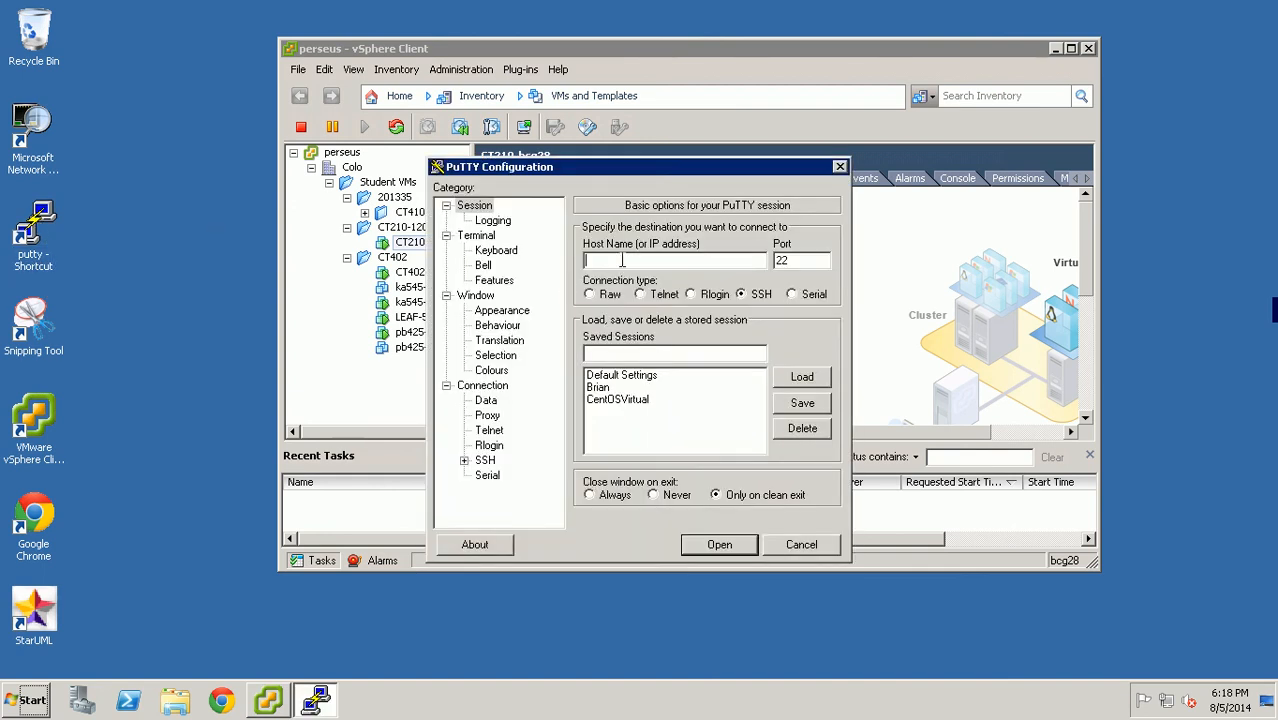
text(192.168.2.28)
click(611, 355)
text(BCG28)
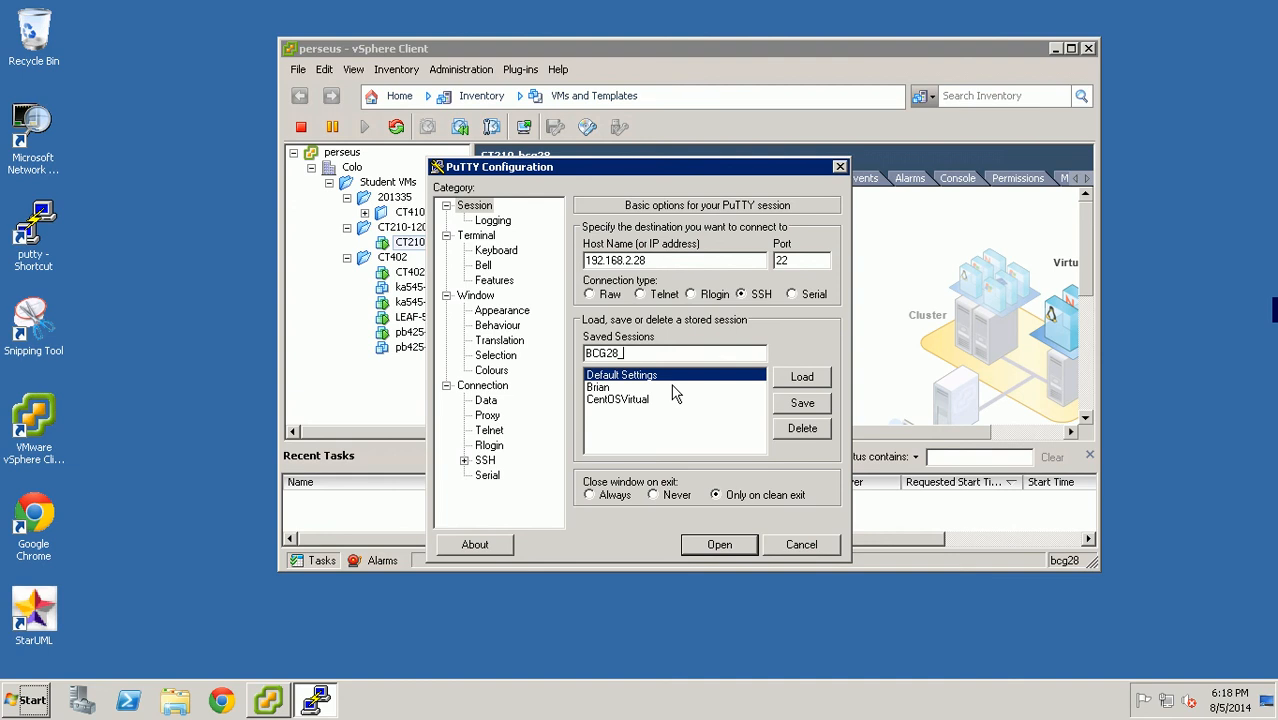
text(_Virtual)
click(802, 403)
click(640, 387)
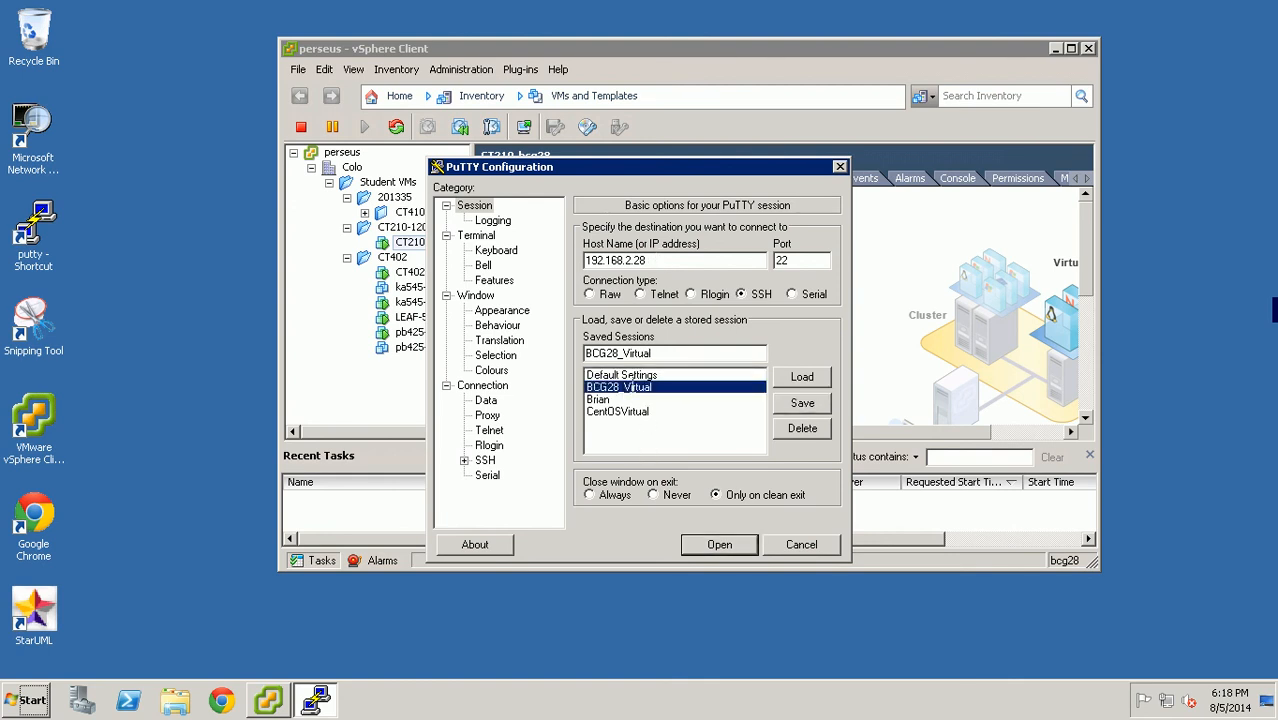
double_click(632, 388)
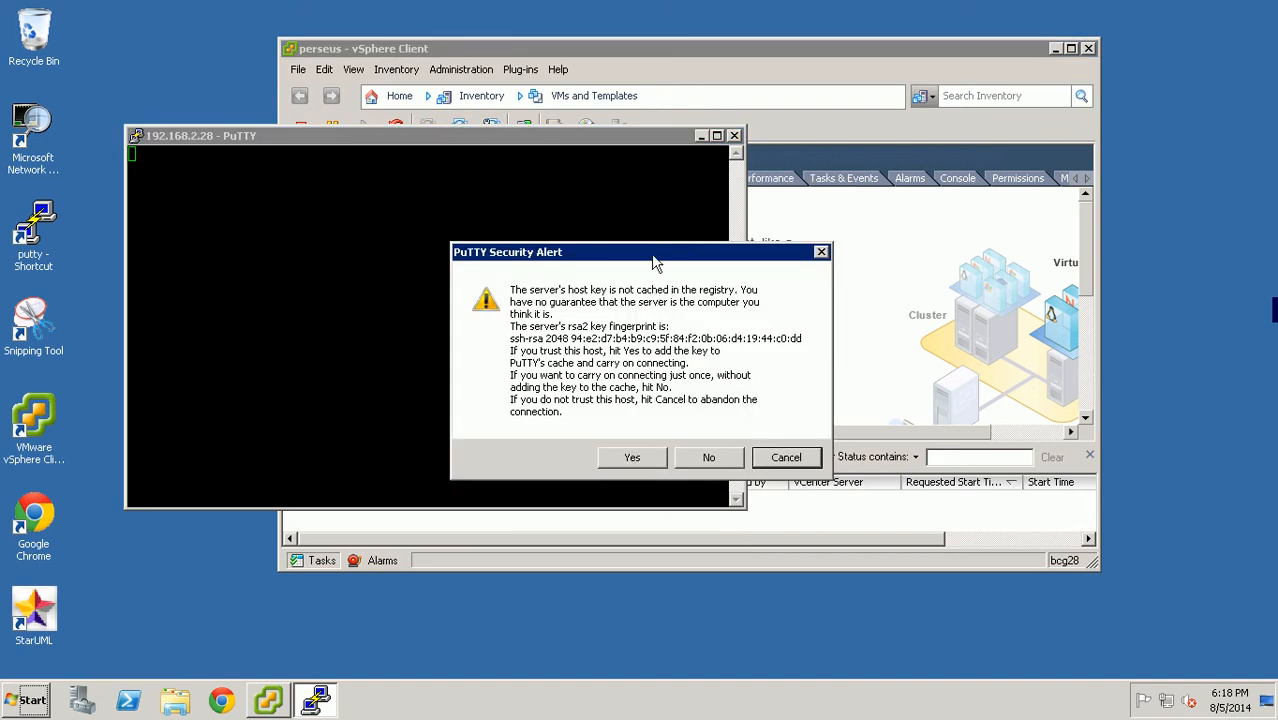
- Accept the server's host key and log in as root with the password
drag(652, 256, 600, 205)
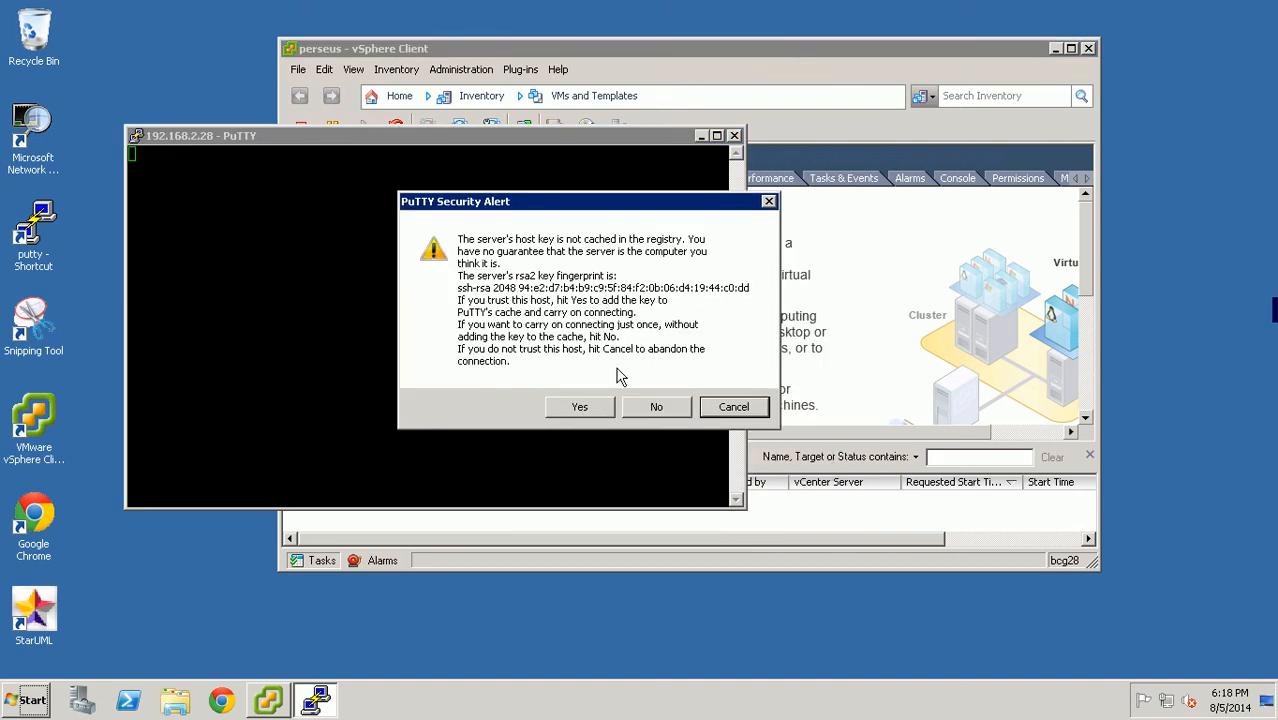
click(581, 406)
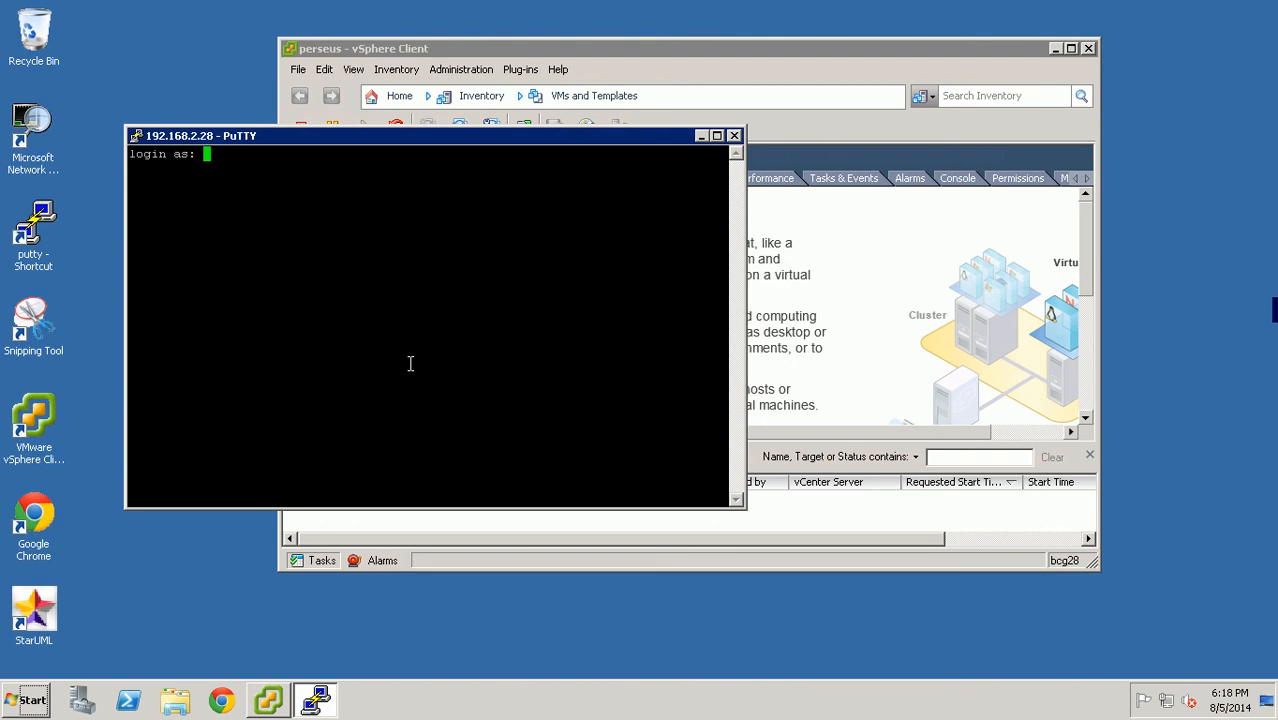
text(root)
key(Return)
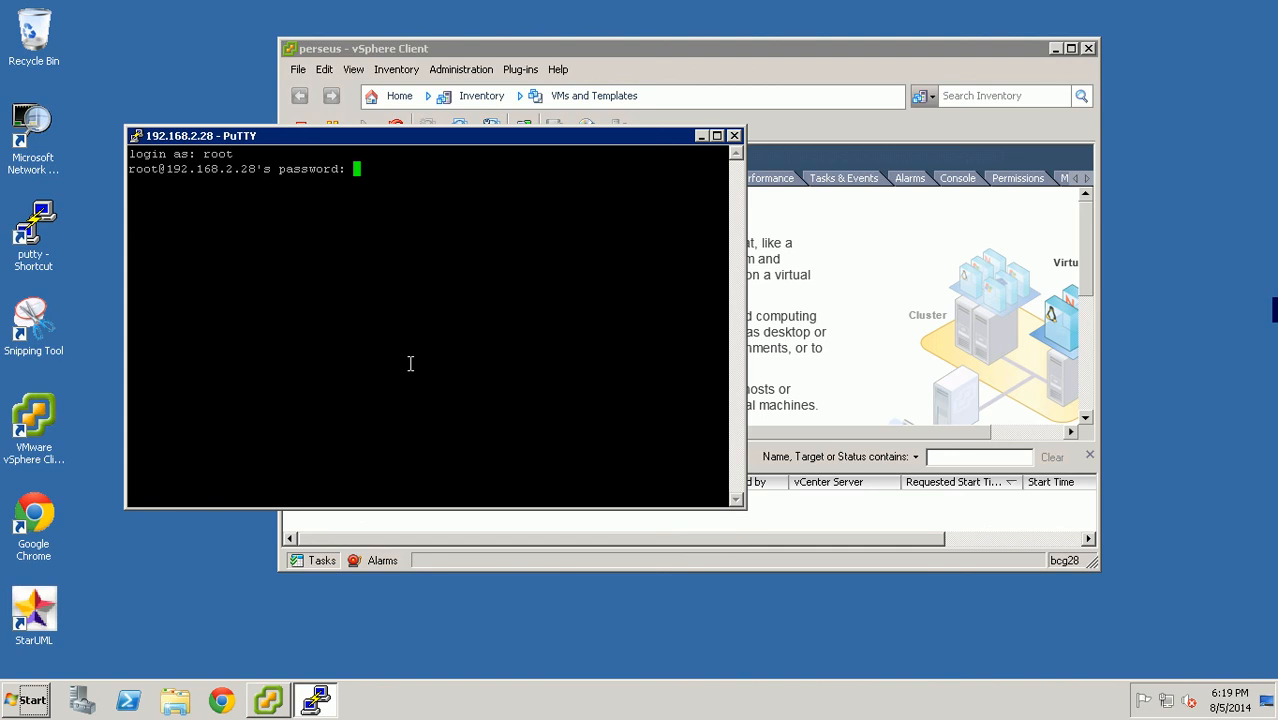
key(Return)
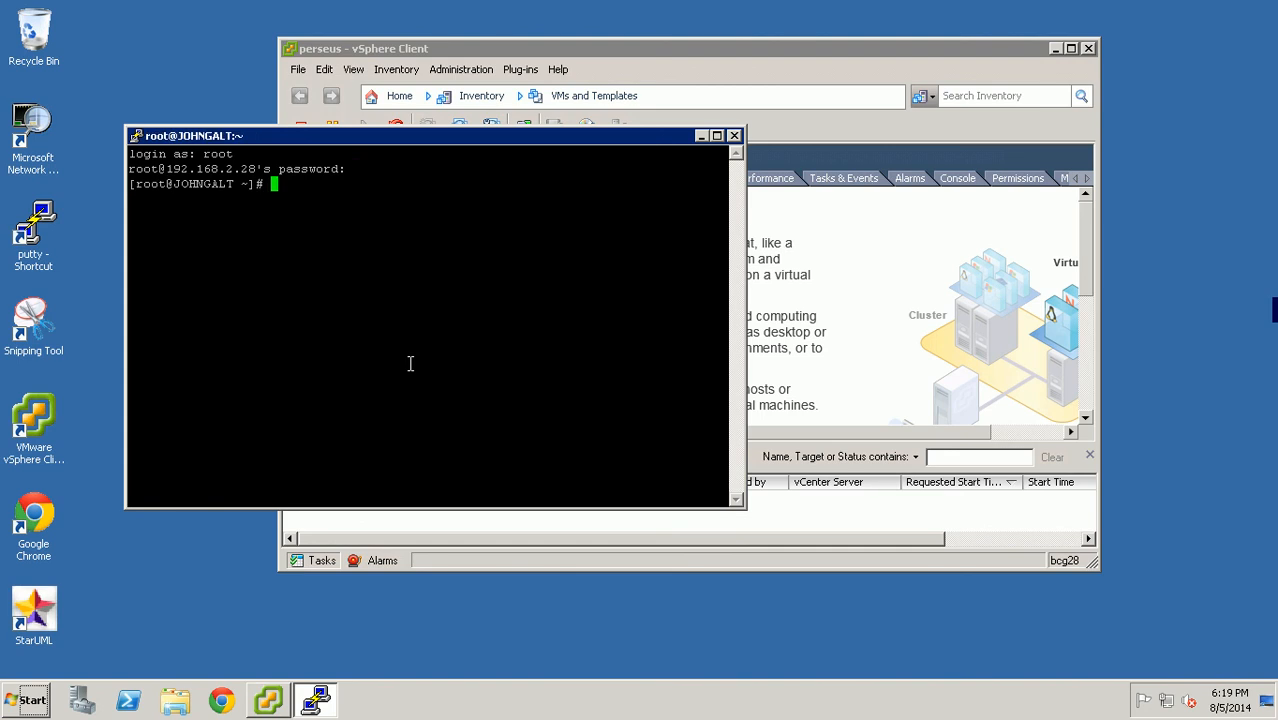
- Run who and pwd, then cd .. and pwd again to confirm you are at /
text(who)
key(Return)
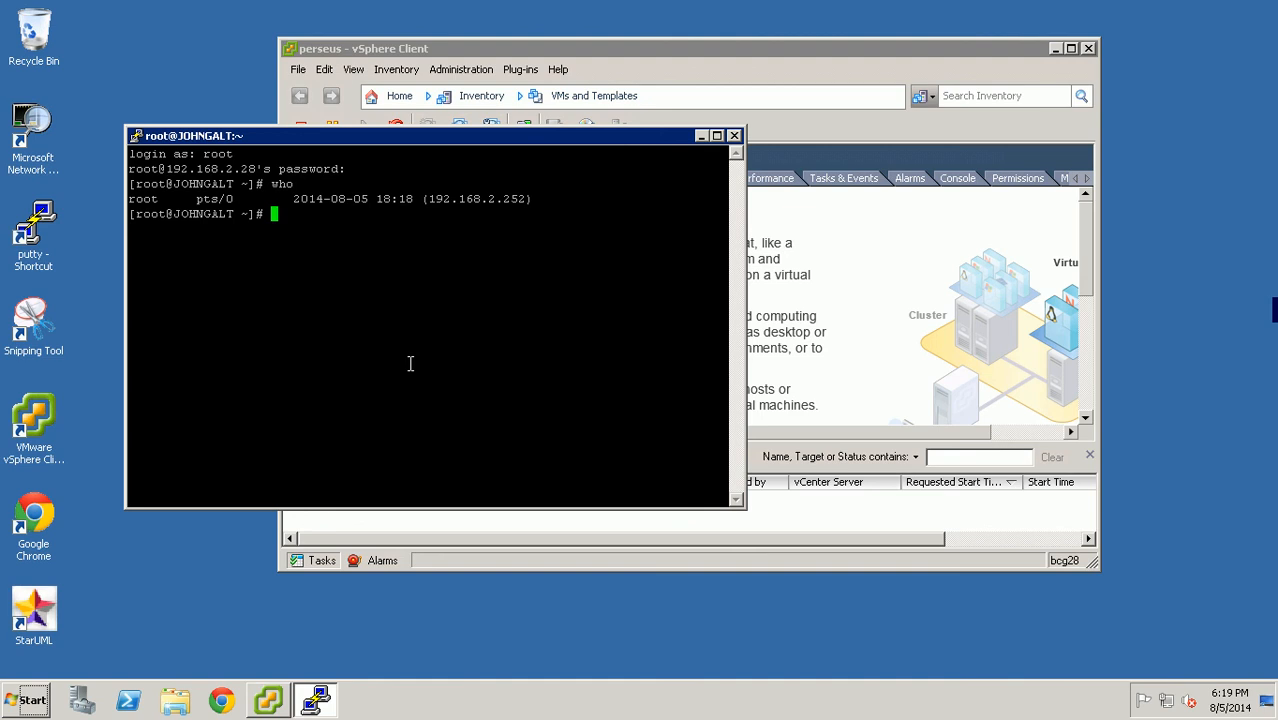
text(pwd)
key(Return)
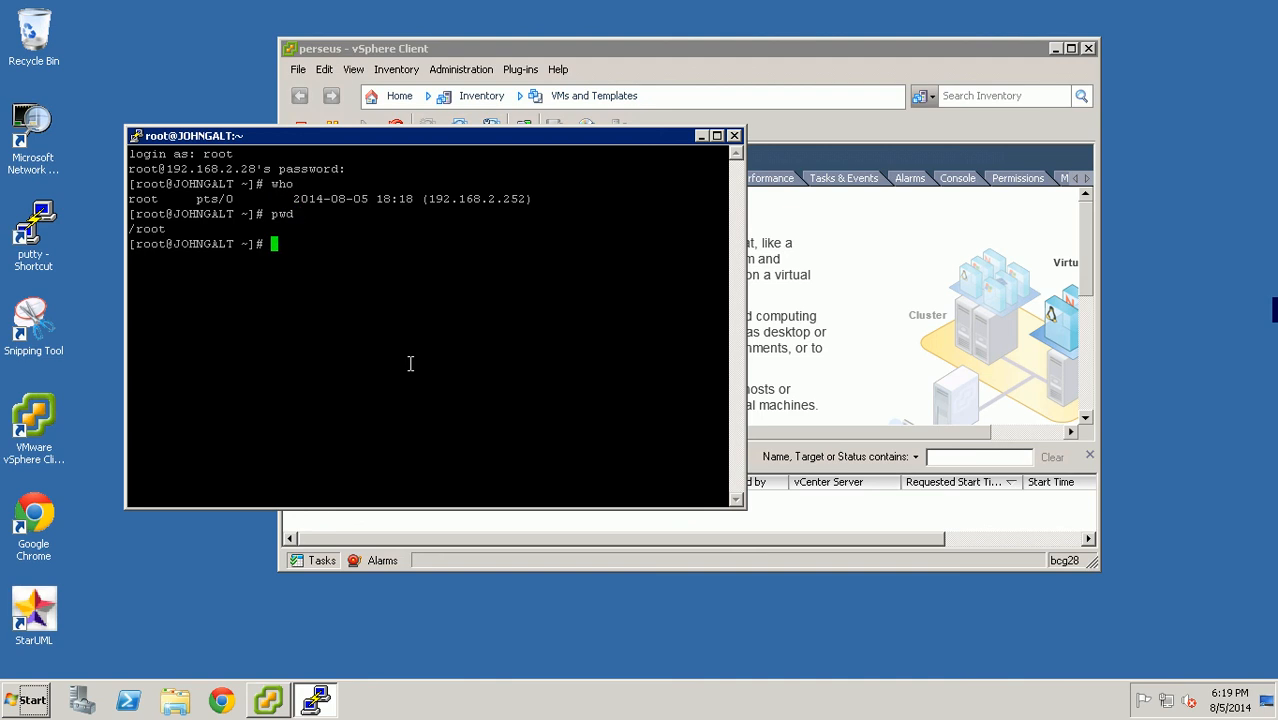
text(cd ..)
key(Return)
text(c)
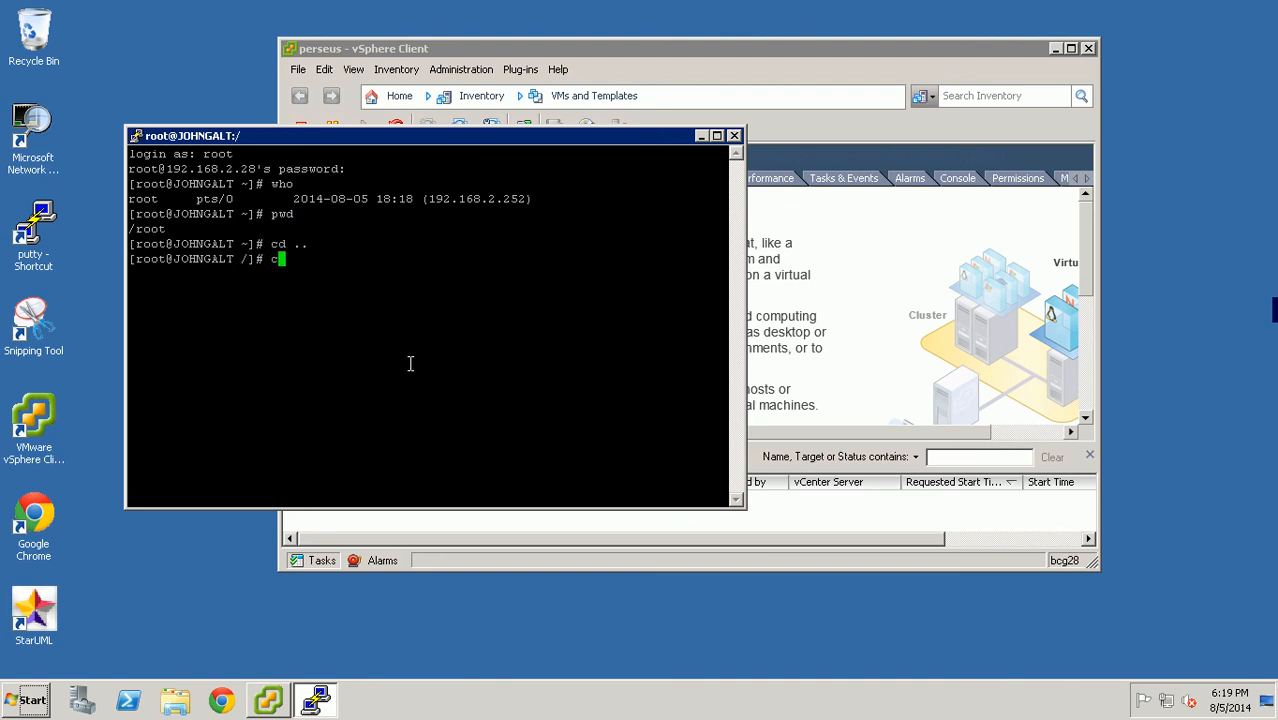
text(d)
key(BackSpace)
key(BackSpace)
key(BackSpace)
text(pwd)
key(Return)
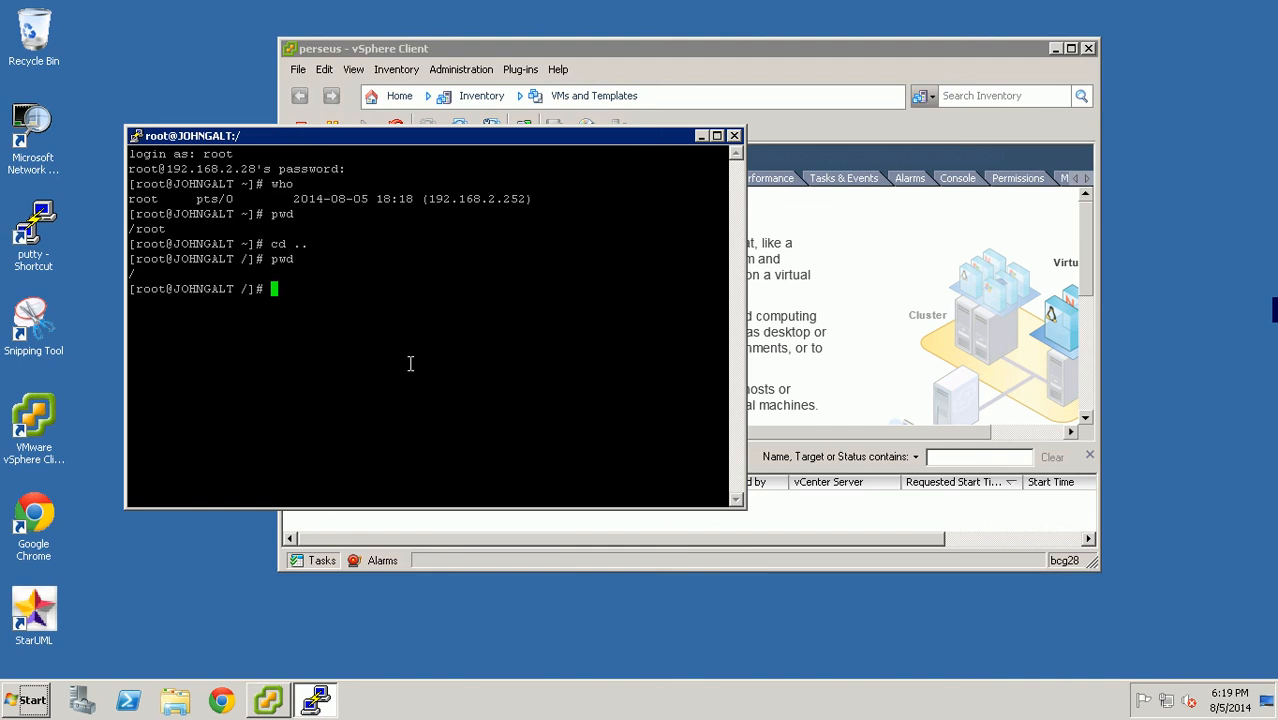
- List the contents of / with ls and reposition the PuTTY window
text(ls)
key(Return)
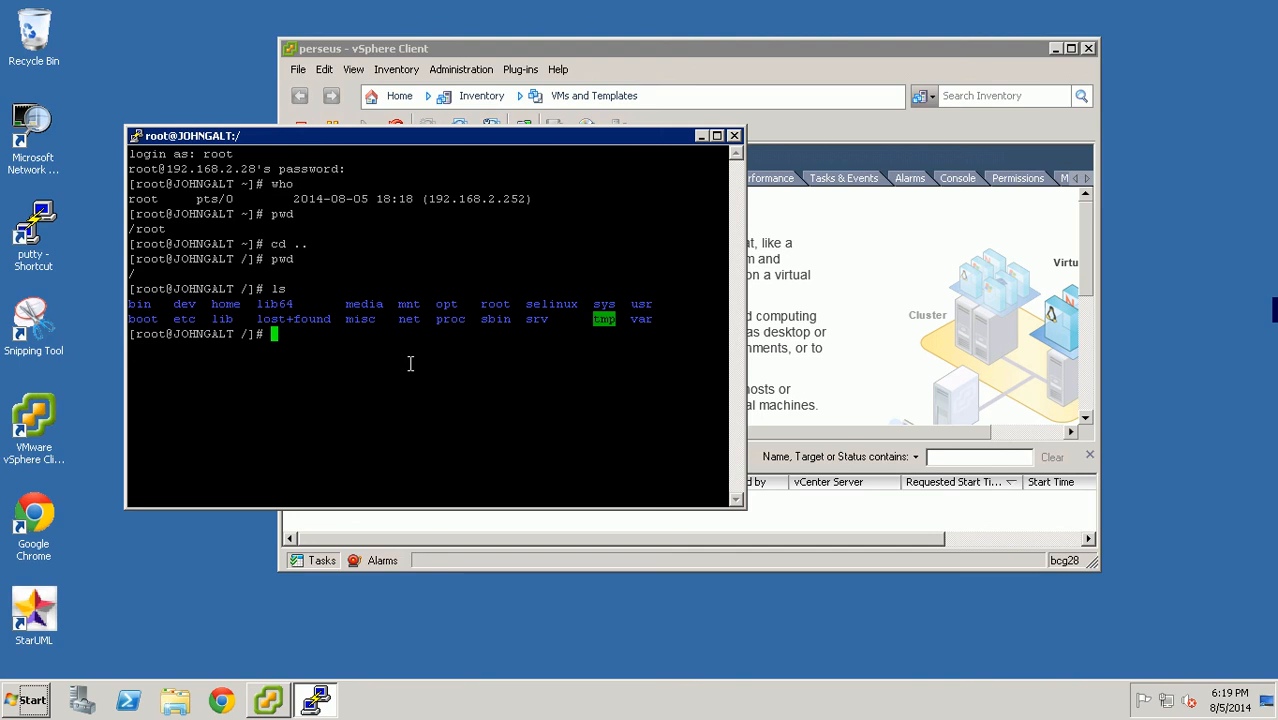
drag(467, 145, 444, 287)
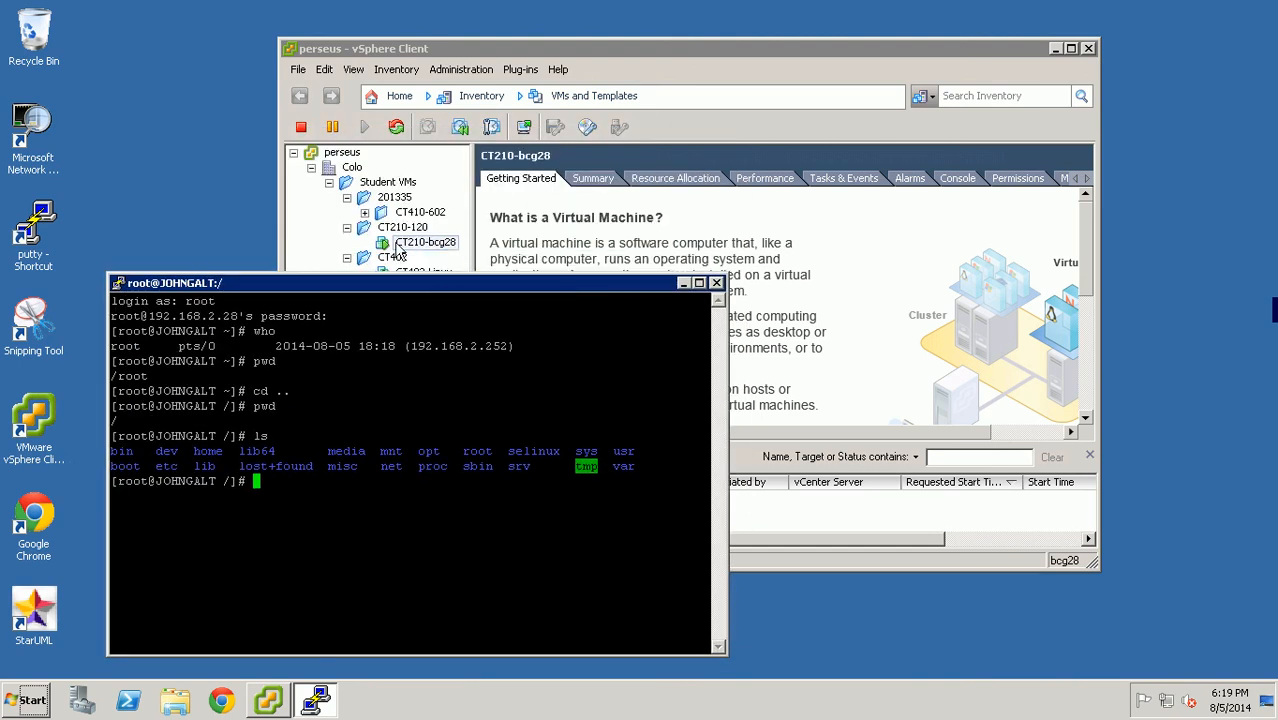
click(404, 247)
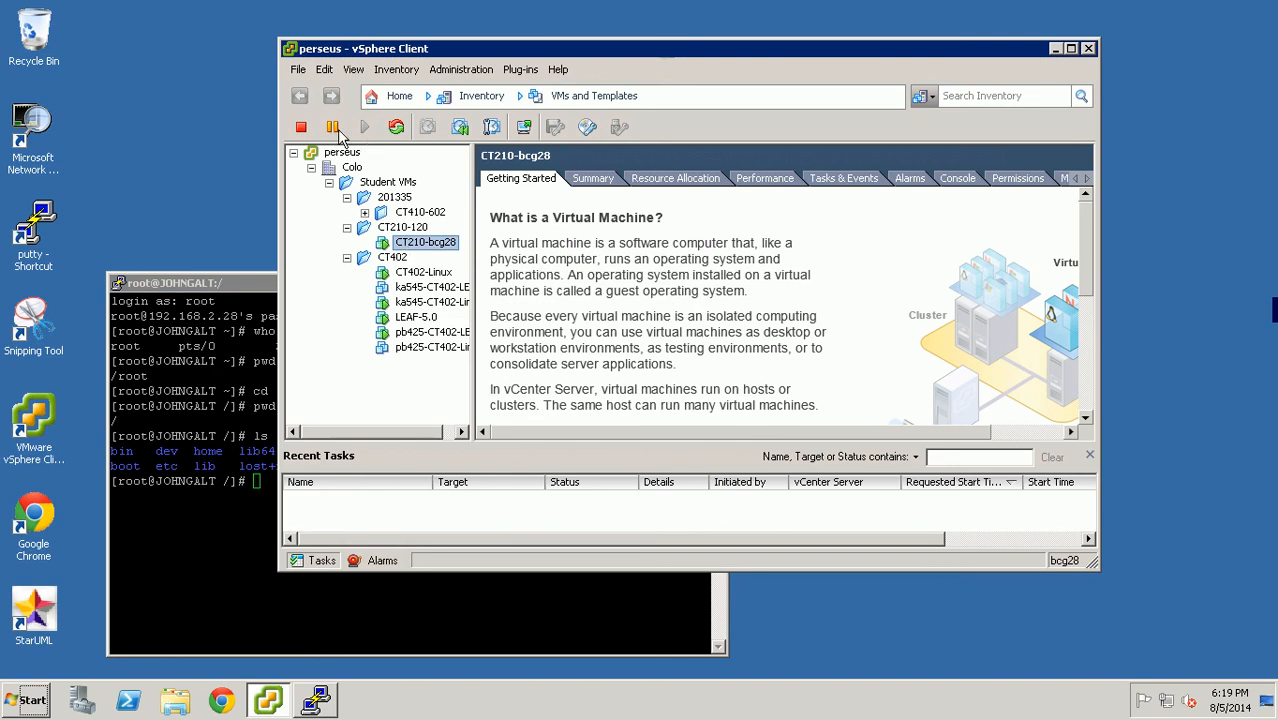
click(209, 556)
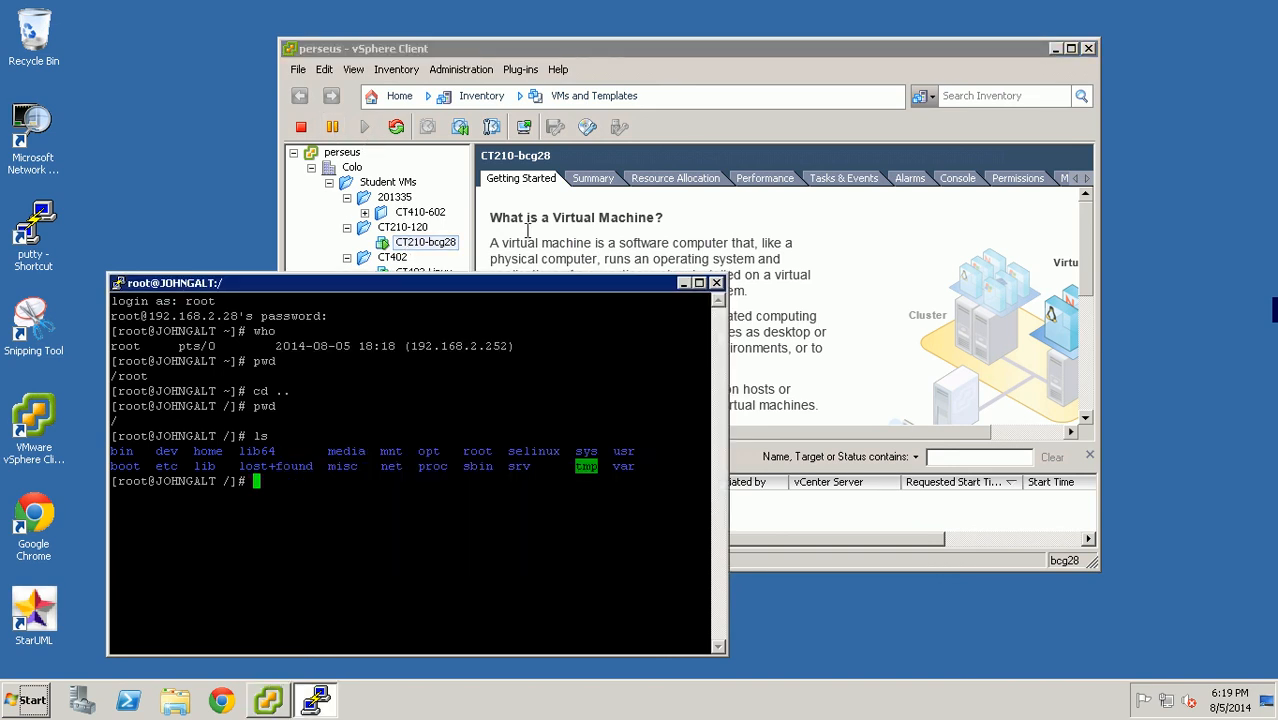
drag(467, 290, 473, 175)
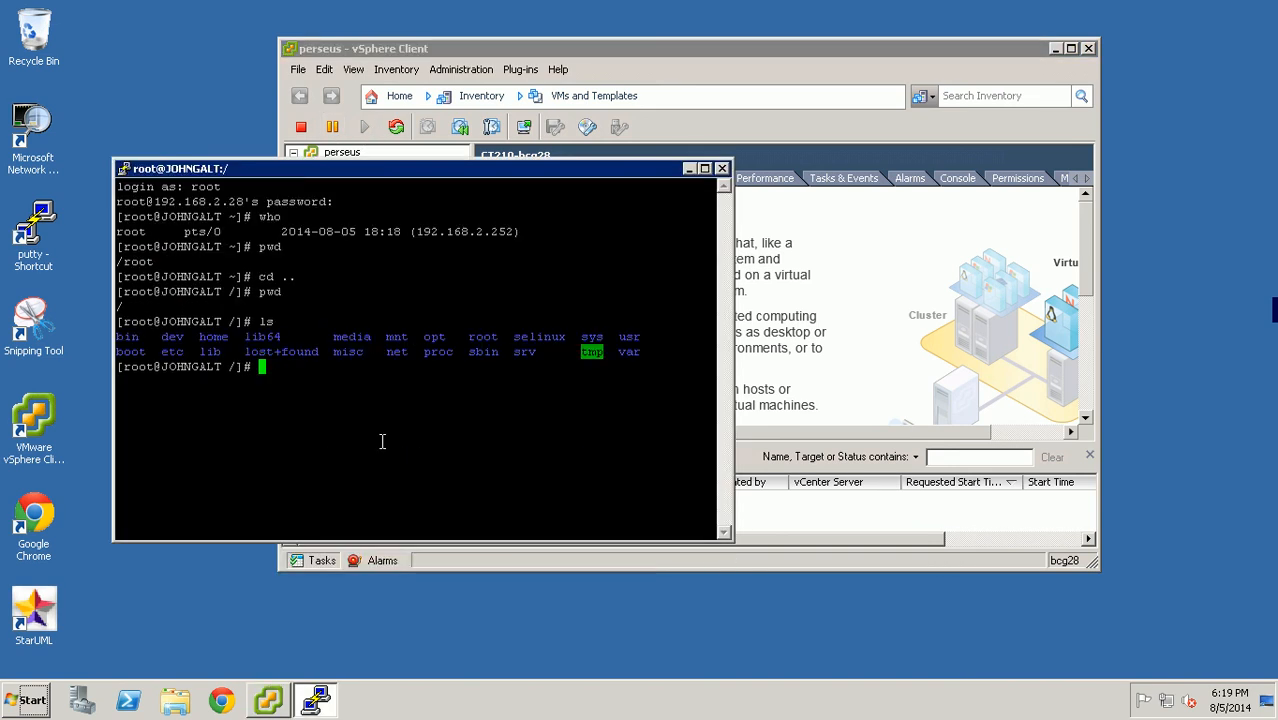